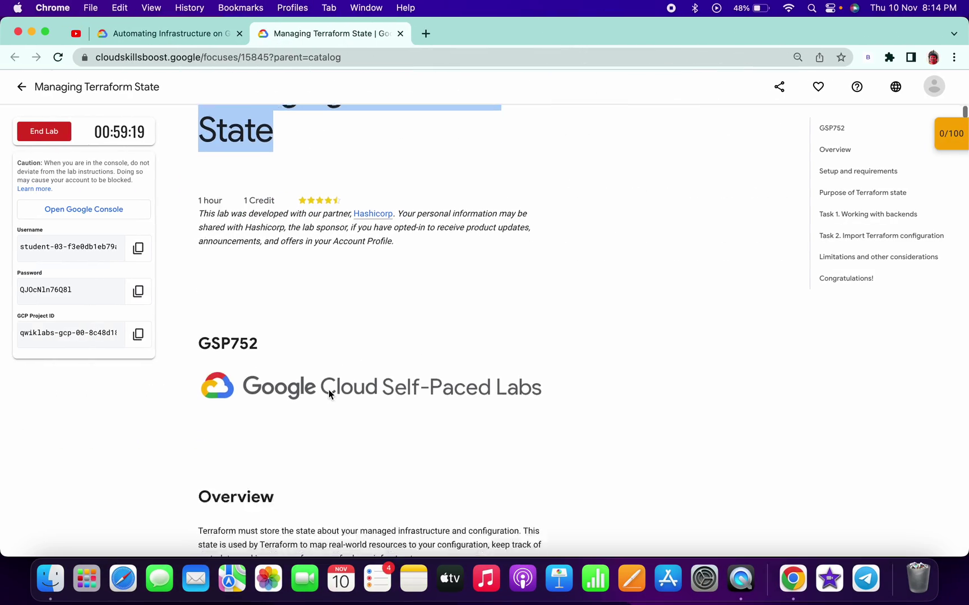
pyautogui.scroll(-5, 328, 390)
pyautogui.scroll(-3, 329, 389)
pyautogui.scroll(-3, 328, 389)
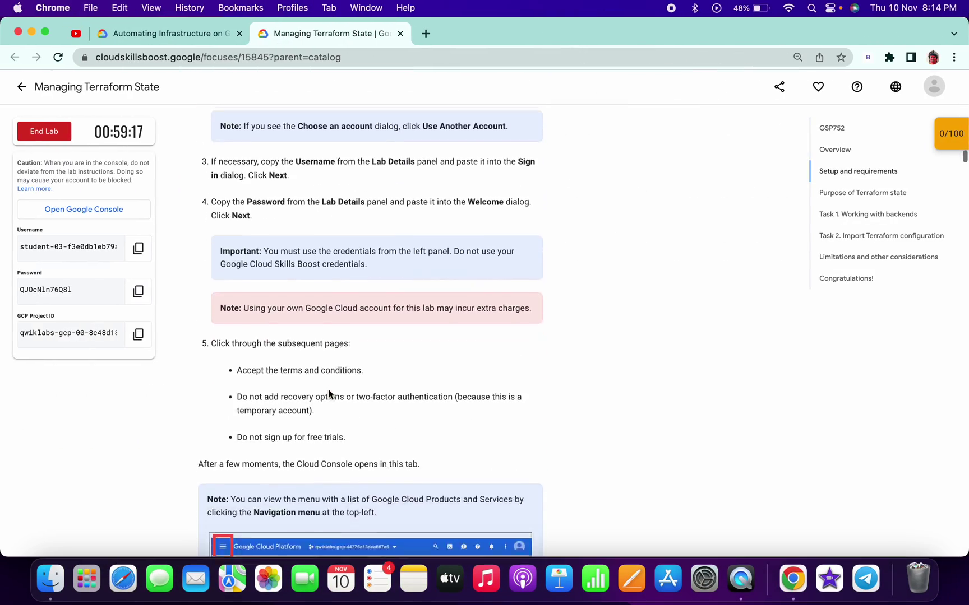
pyautogui.scroll(-3, 329, 394)
pyautogui.scroll(-10, 329, 394)
pyautogui.scroll(-3, 329, 393)
pyautogui.scroll(-5, 328, 393)
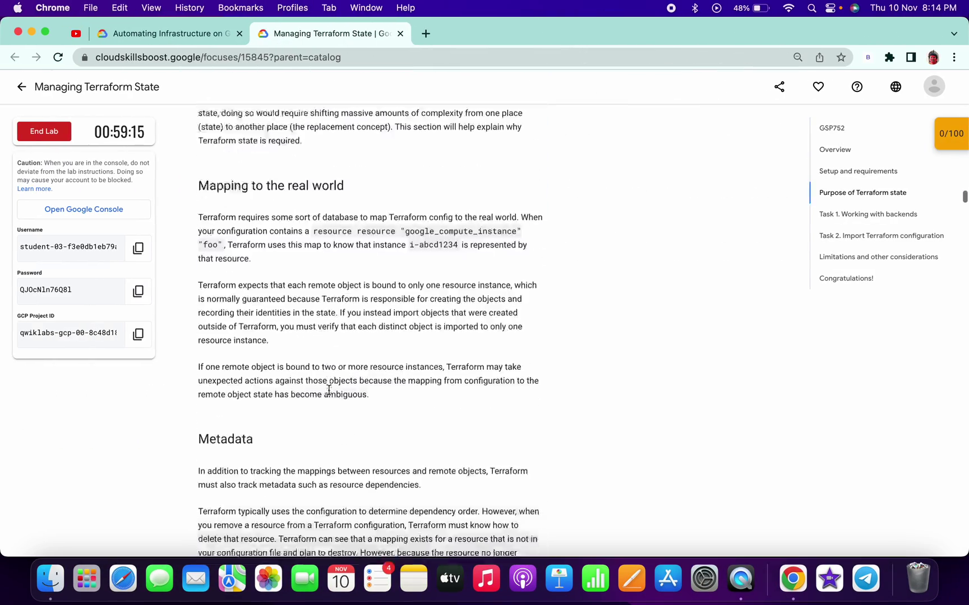
pyautogui.scroll(-2, 328, 390)
pyautogui.scroll(-10, 306, 290)
pyautogui.scroll(-8, 305, 283)
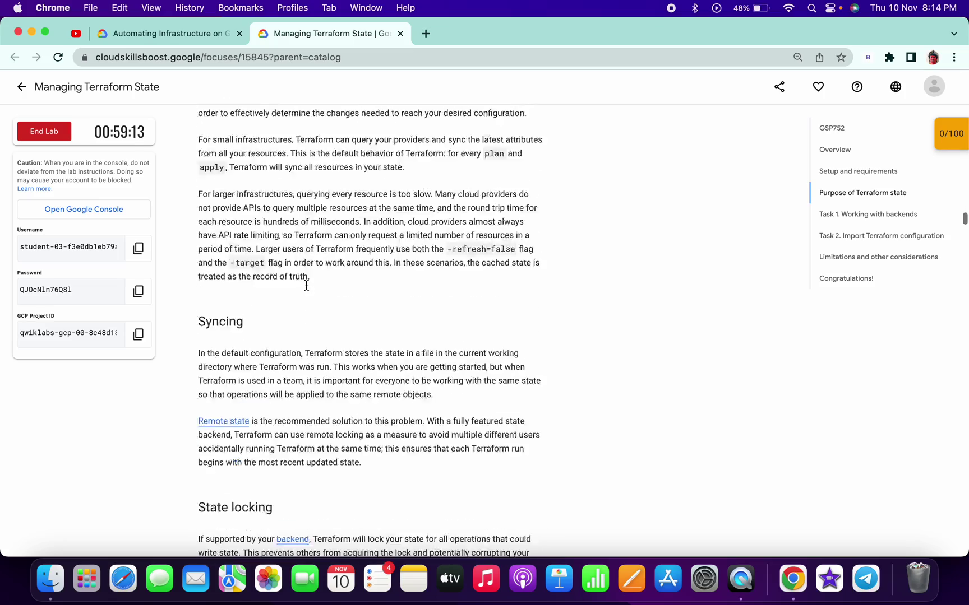
pyautogui.scroll(-10, 305, 280)
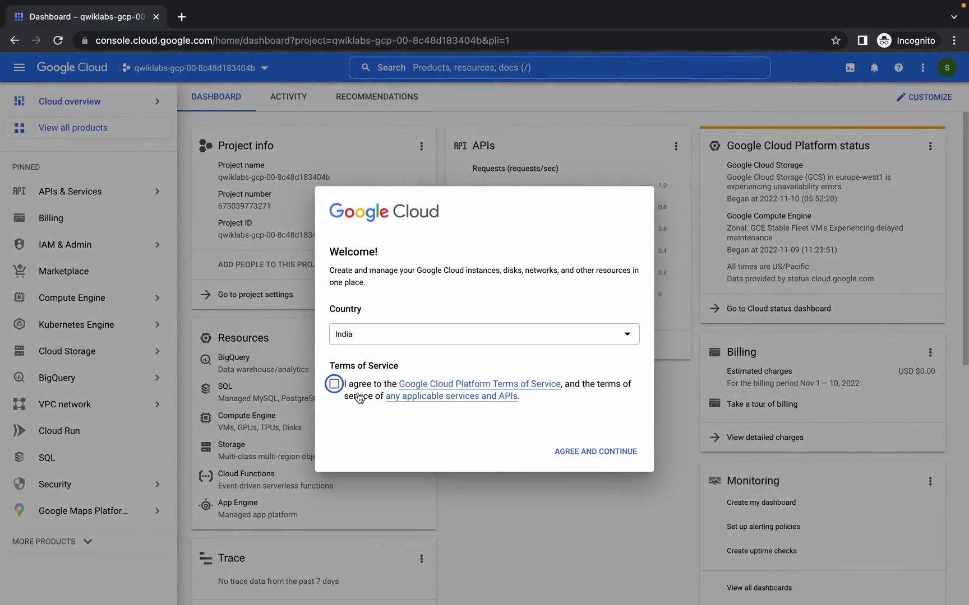
# Accept the terms of service and launch an enlarged Cloud Shell session
pyautogui.click(337, 384)
pyautogui.click(579, 451)
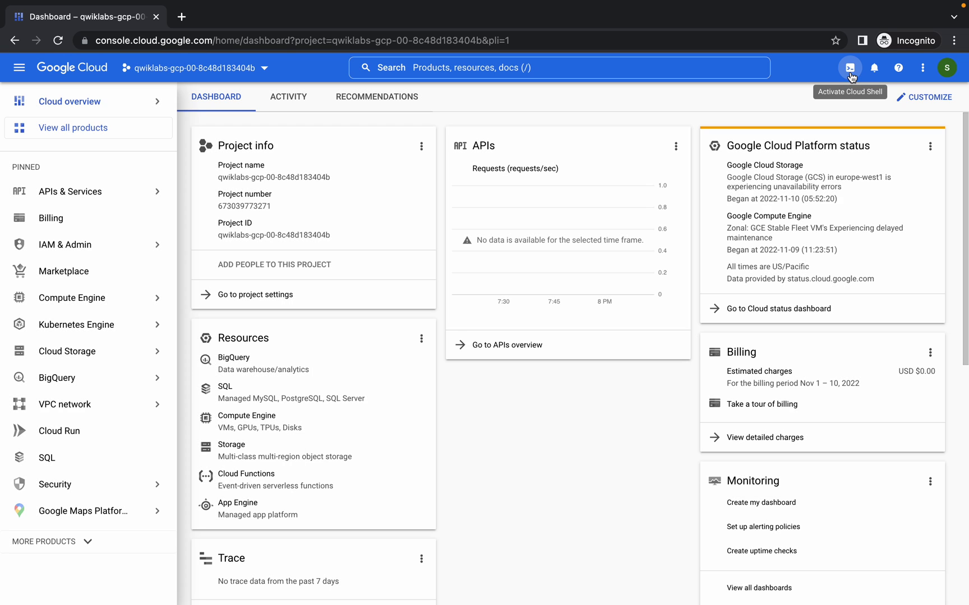
pyautogui.click(850, 70)
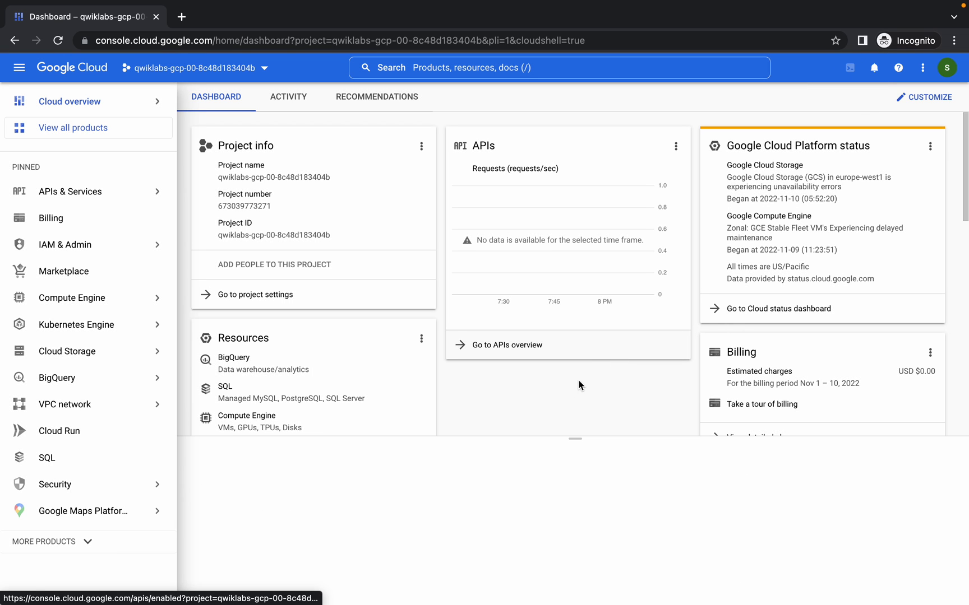
pyautogui.moveTo(544, 138); pyautogui.dragTo(539, 68)
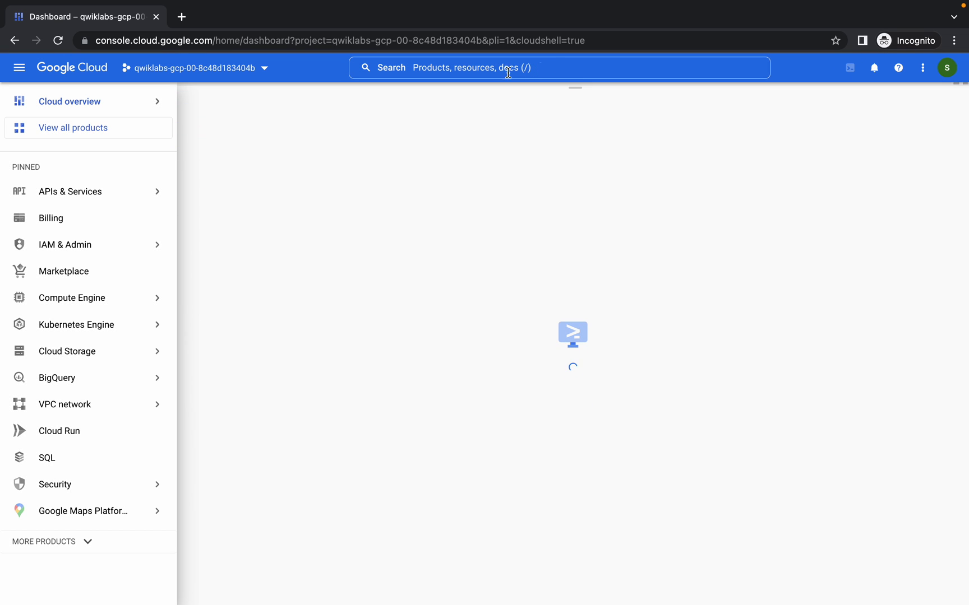
# Copy the main.tf creation command and let Cloud Shell finish connecting, dismissing its tip
pyautogui.hotkey('ctrl', 'Left')
pyautogui.scroll(-10, 332, 270)
pyautogui.scroll(-10, 333, 270)
pyautogui.scroll(-5, 333, 269)
pyautogui.scroll(3, 343, 269)
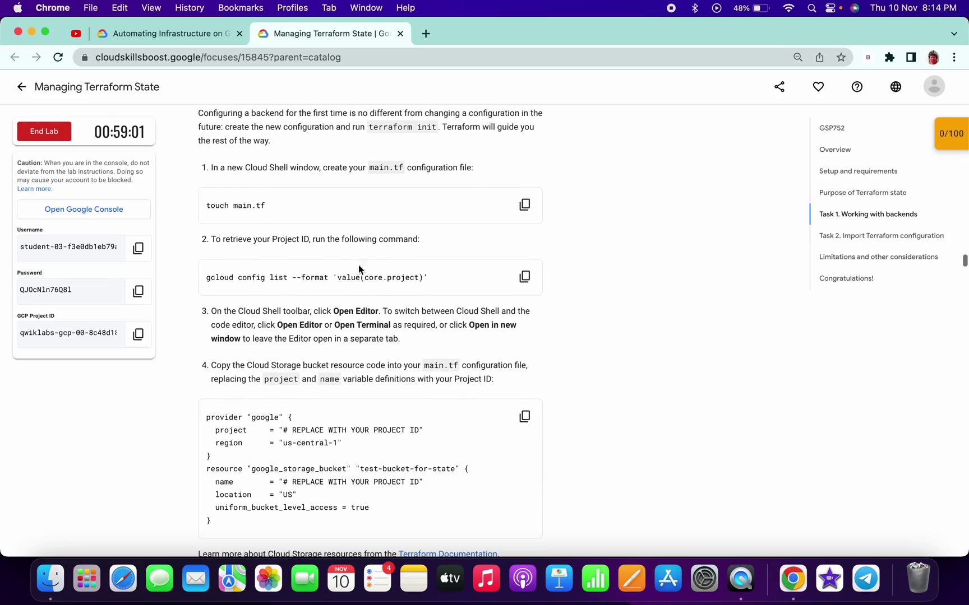
pyautogui.click(523, 208)
pyautogui.hotkey('ctrl', 'Right')
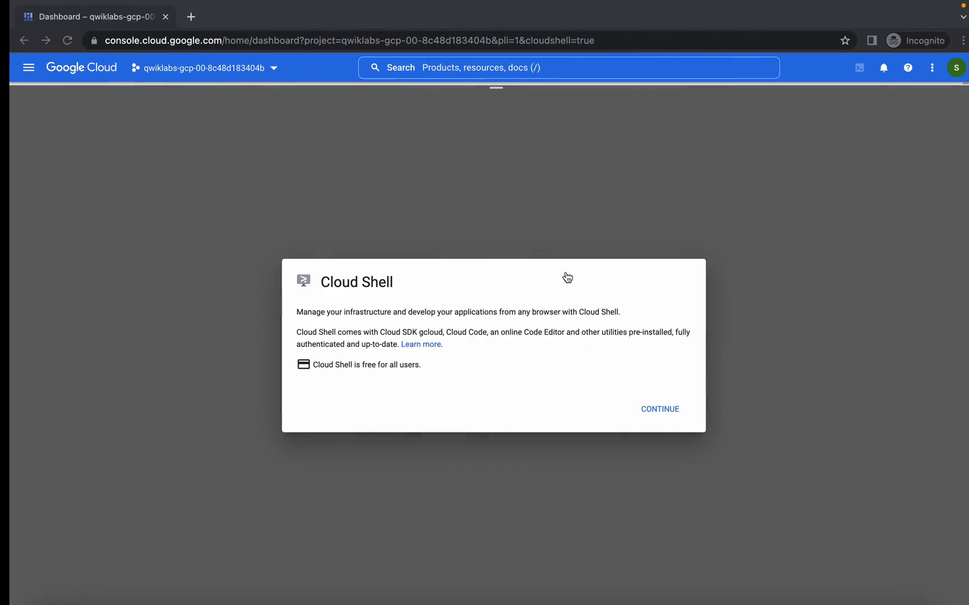
pyautogui.click(651, 410)
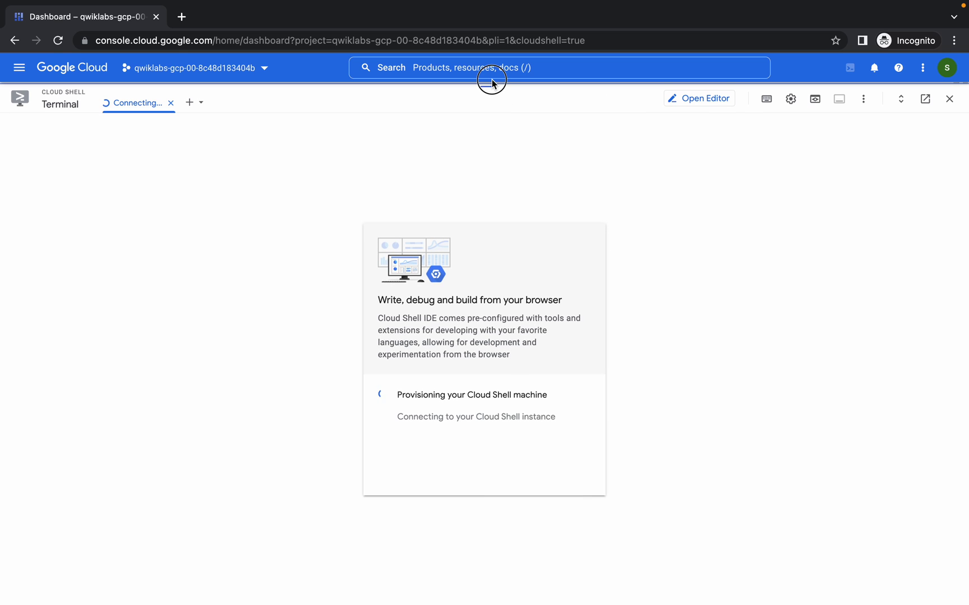
pyautogui.hotkey('ctrl', 'Left')
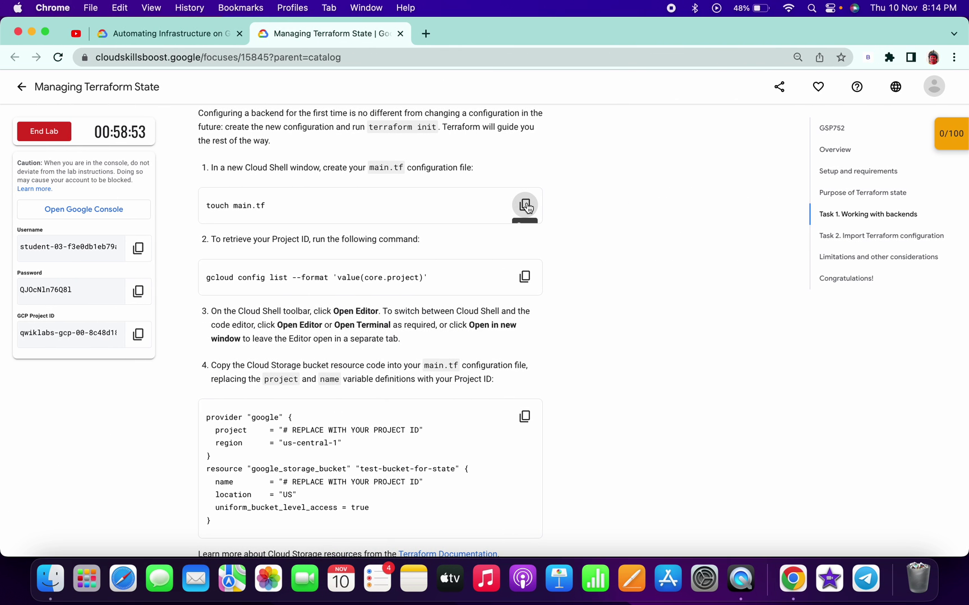
pyautogui.hotkey('ctrl', 'Right')
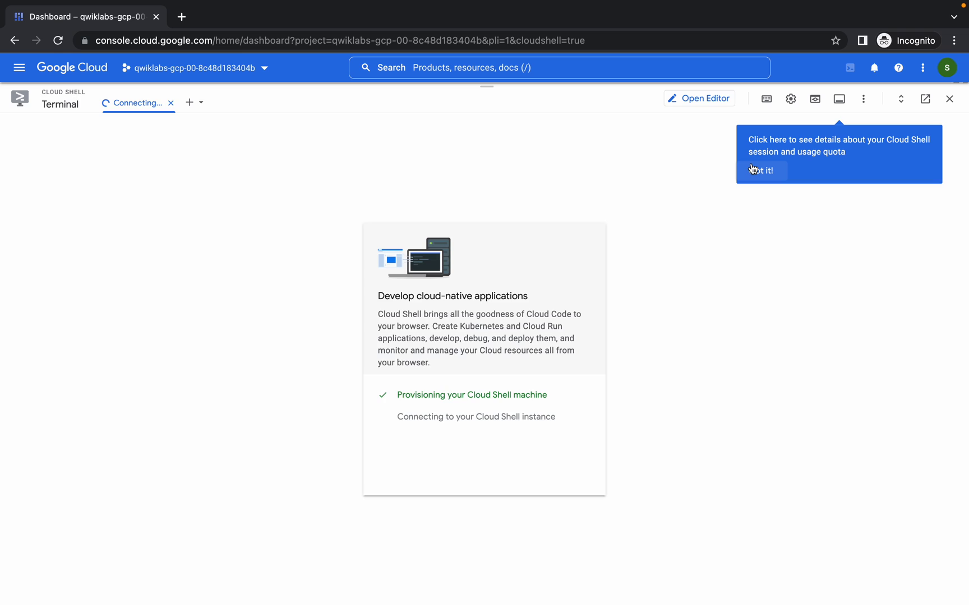
pyautogui.click(757, 170)
pyautogui.write('touch main.tf')
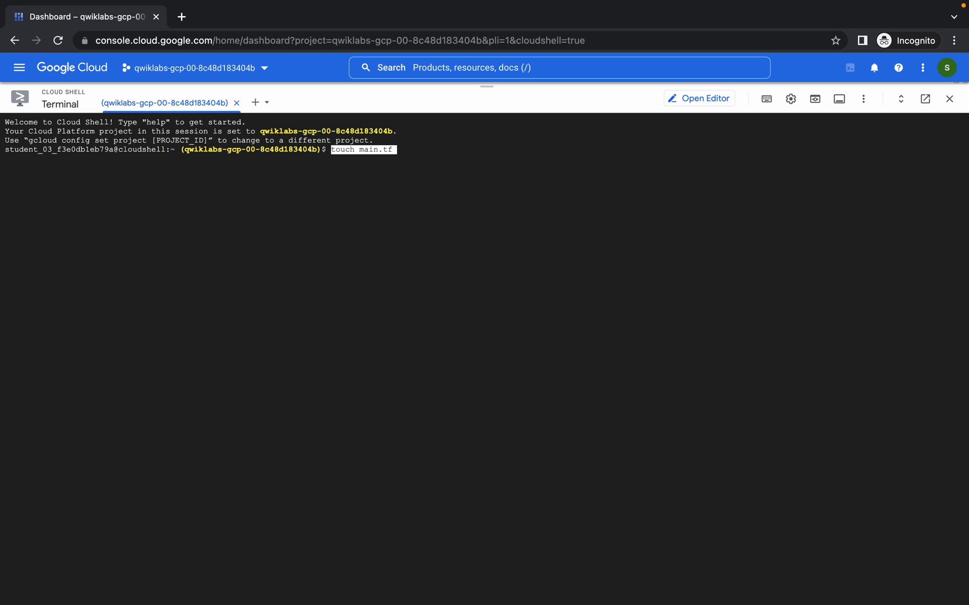
# Create main.tf with touch, open the Cloud Shell Editor, and copy the bucket resource code
pyautogui.press('Return')
pyautogui.click(697, 98)
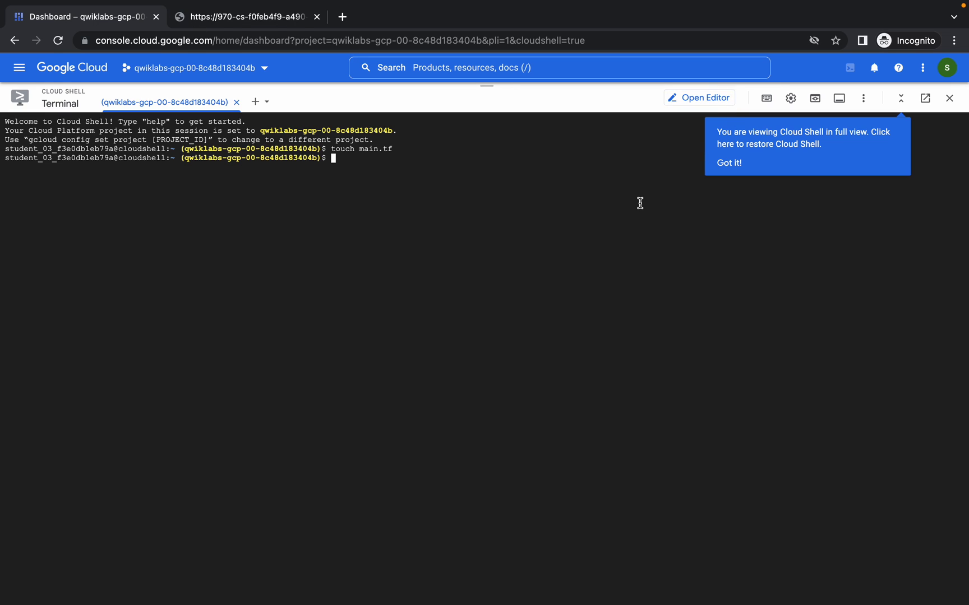
pyautogui.hotkey('ctrl', 'Left')
pyautogui.scroll(-3, 545, 318)
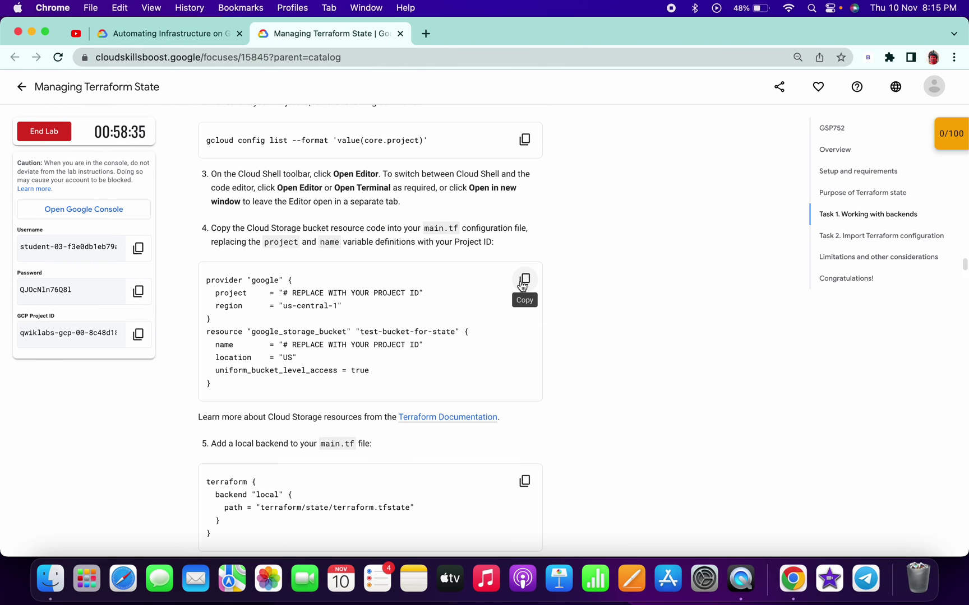
pyautogui.click(524, 280)
pyautogui.hotkey('ctrl', 'Right')
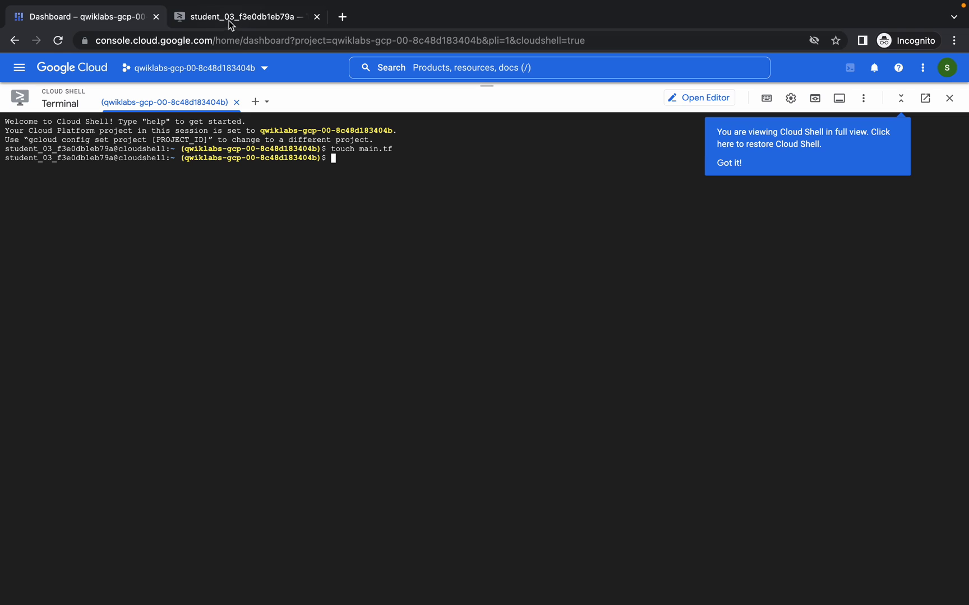
pyautogui.click(228, 19)
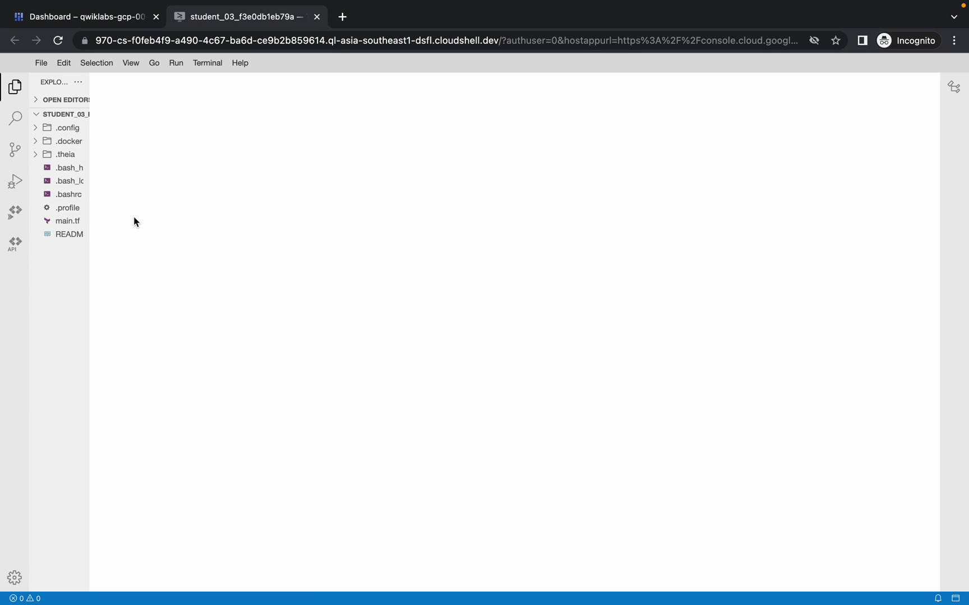
# Paste the bucket configuration into main.tf, using the project ID for project and bucket name
pyautogui.moveTo(89, 131); pyautogui.dragTo(190, 119)
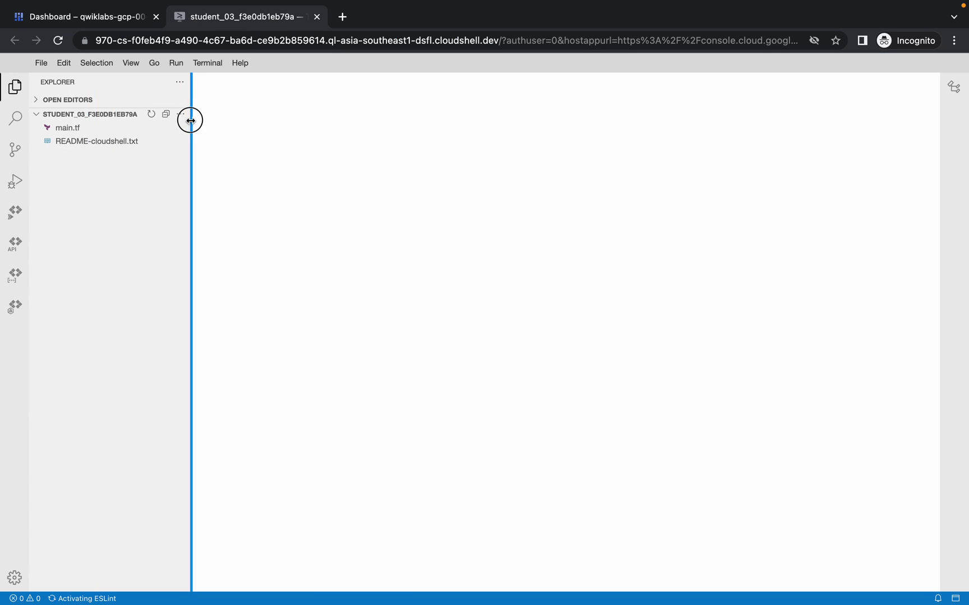
pyautogui.click(68, 131)
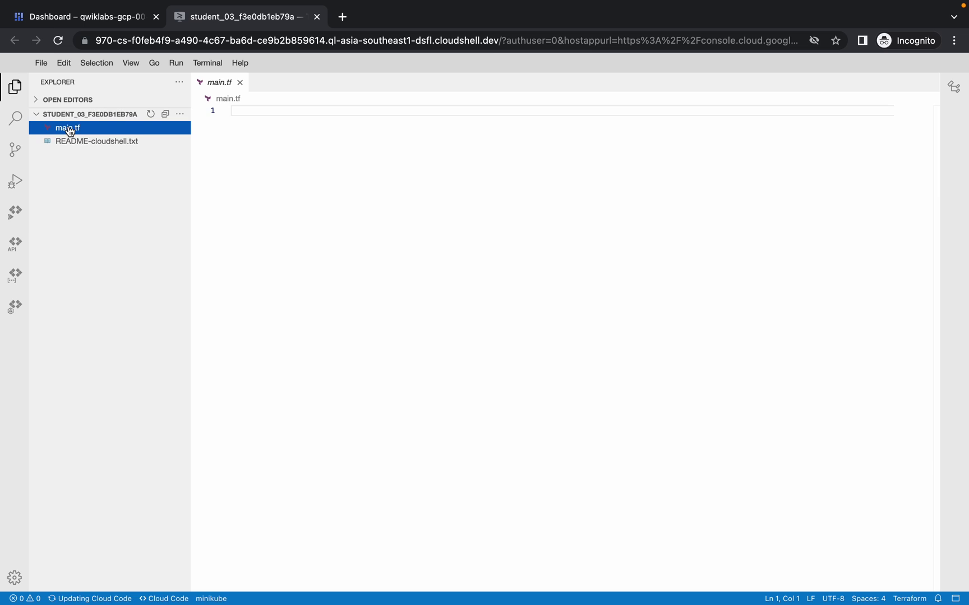
pyautogui.click(298, 158)
pyautogui.hotkey('ctrl', 'v')
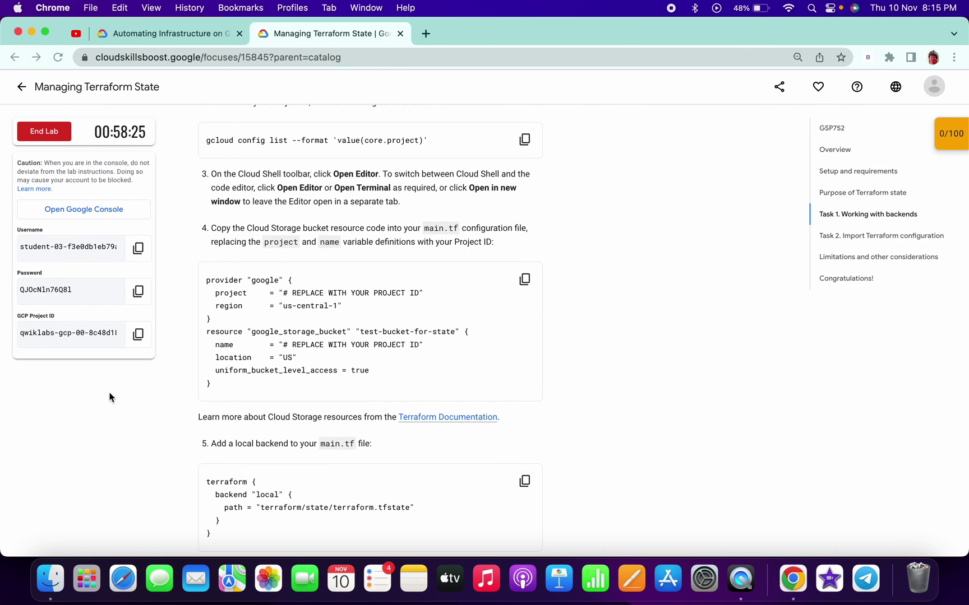
pyautogui.click(139, 336)
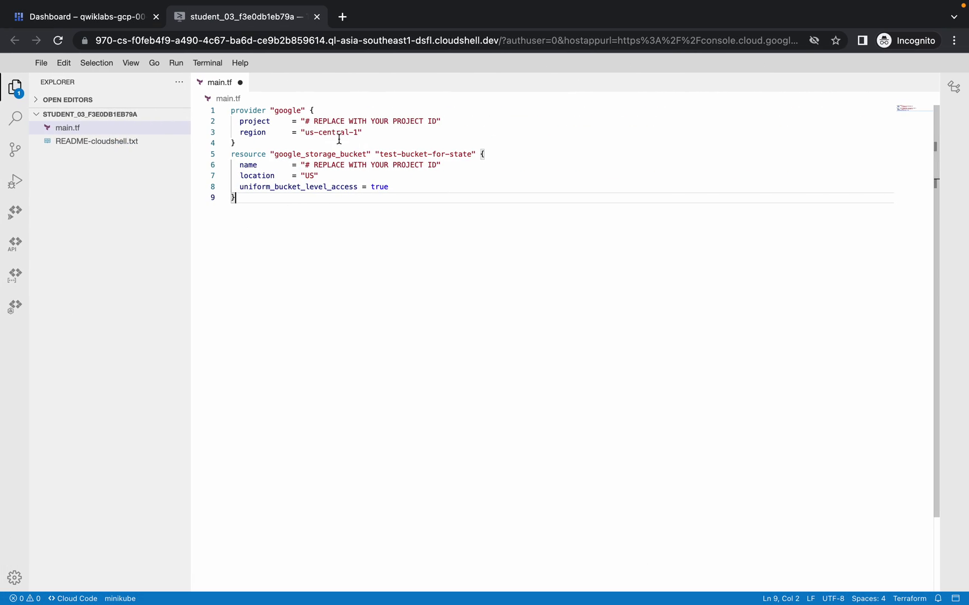
pyautogui.moveTo(305, 122); pyautogui.dragTo(436, 121)
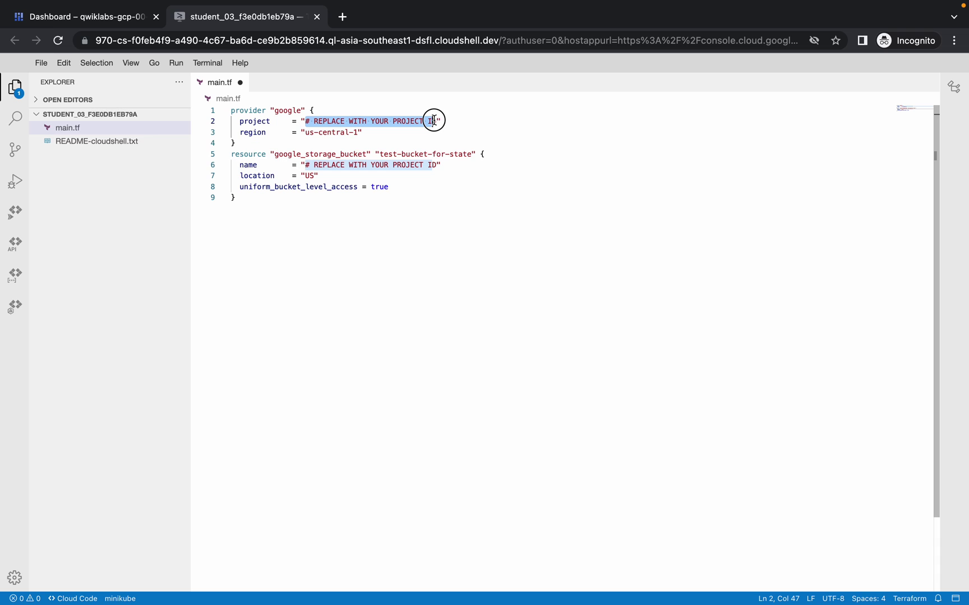
pyautogui.press('BackSpace')
pyautogui.hotkey('ctrl', 'v')
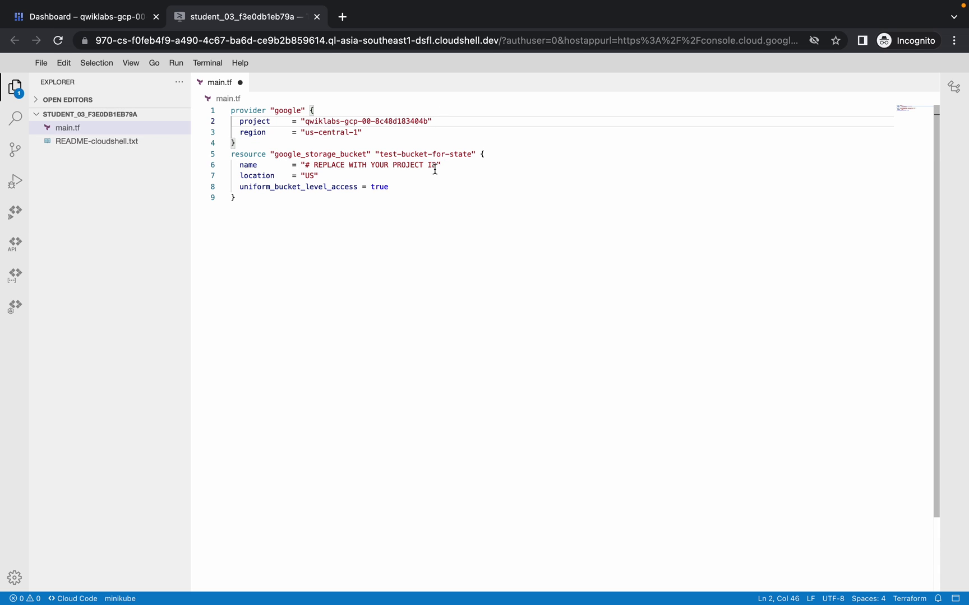
pyautogui.moveTo(306, 165); pyautogui.dragTo(436, 167)
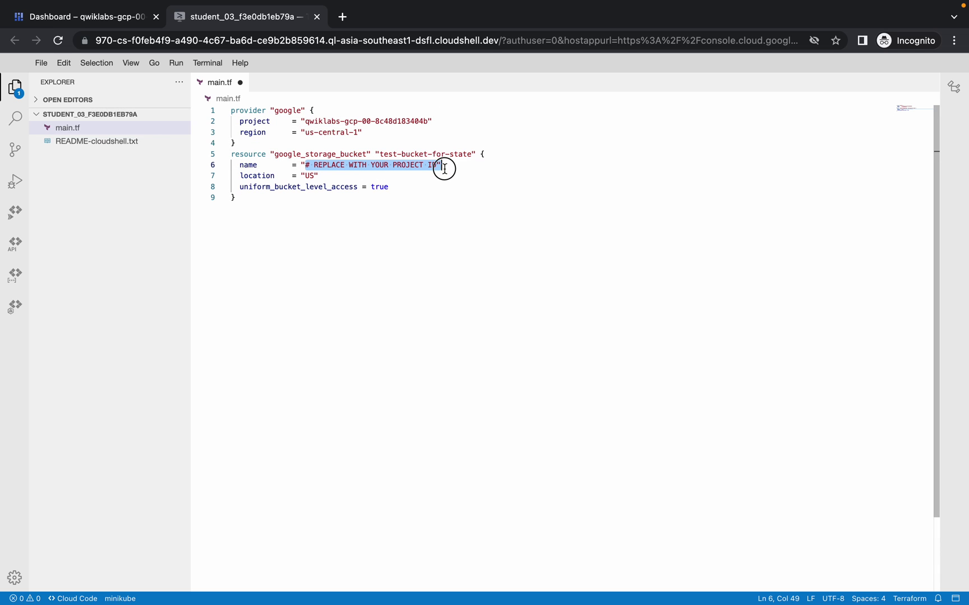
pyautogui.press('BackSpace')
pyautogui.hotkey('ctrl', 'v')
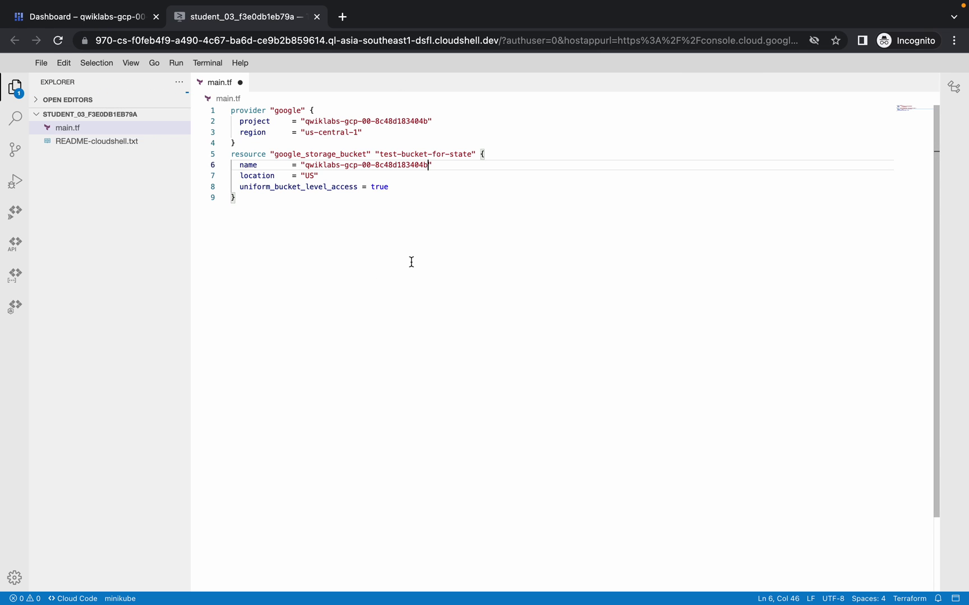
# Append the terraform backend "local" block to main.tf
pyautogui.press('super+Tab')
pyautogui.scroll(-3, 379, 336)
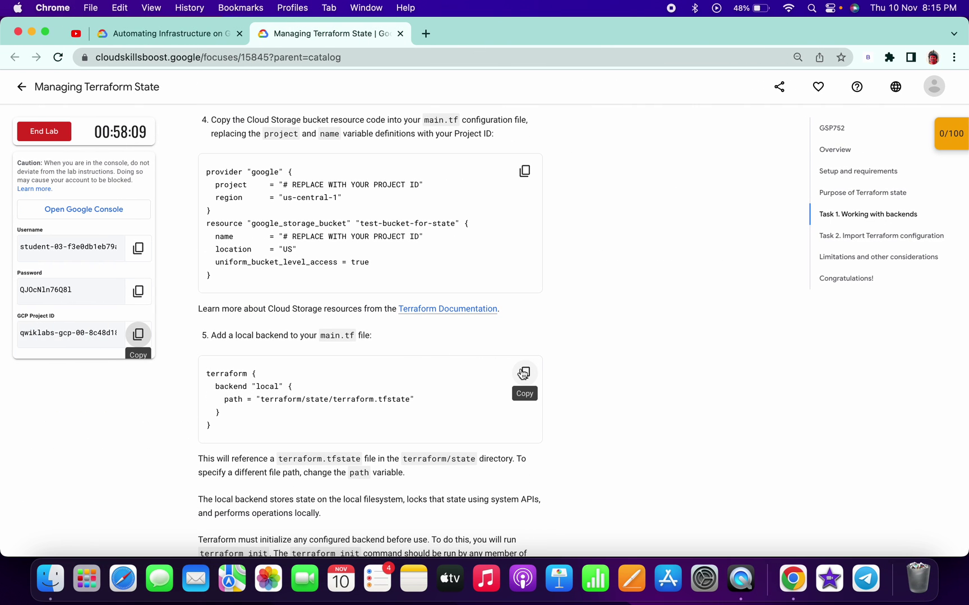
pyautogui.click(523, 374)
pyautogui.press('super+Tab')
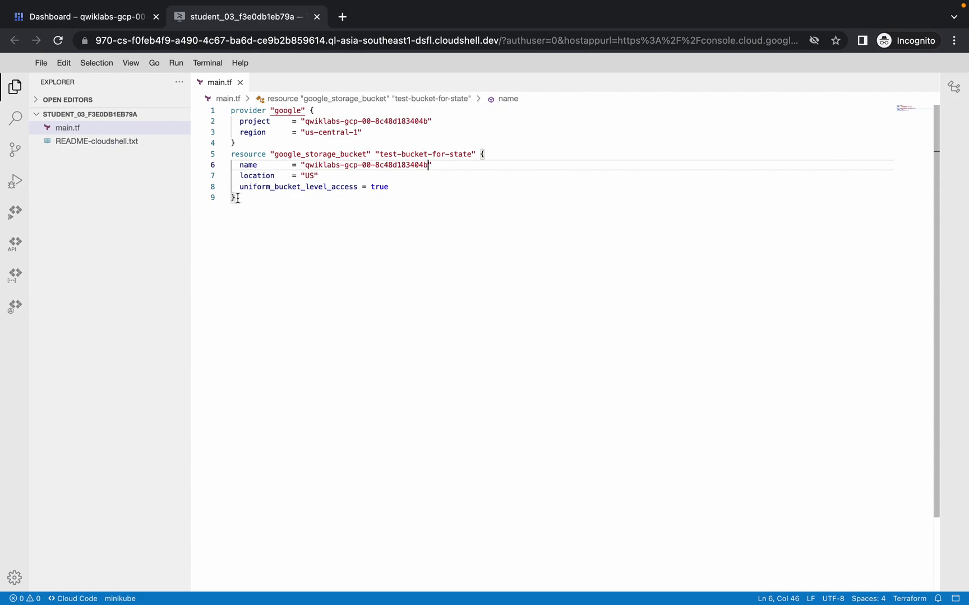
pyautogui.click(244, 205)
pyautogui.press('Return')
pyautogui.press('Return')
pyautogui.hotkey('ctrl', 'v')
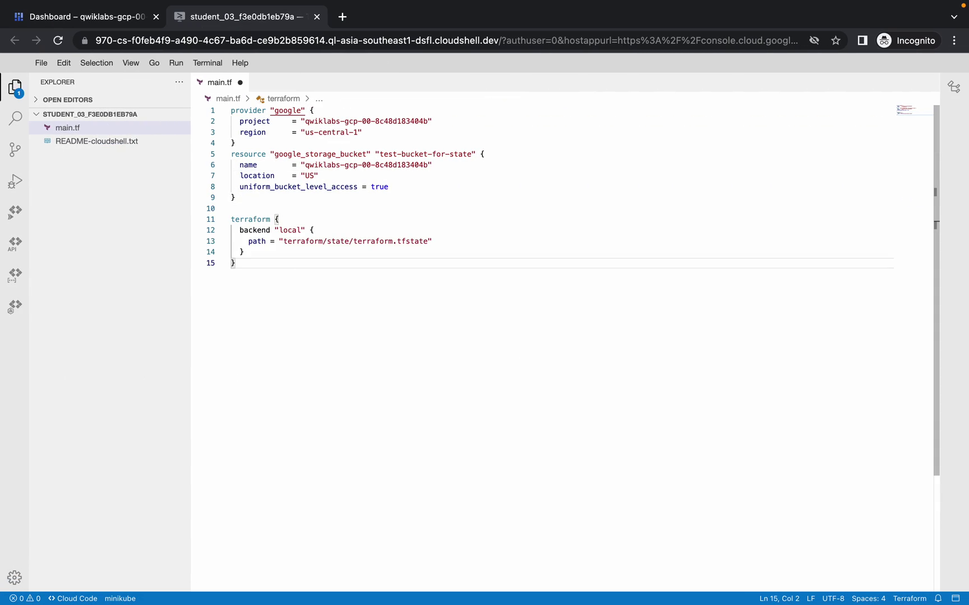
# Save all files and run terraform init in the terminal
pyautogui.press('super+Tab')
pyautogui.scroll(-4, 235, 304)
pyautogui.scroll(-3, 235, 303)
pyautogui.scroll(-3, 234, 303)
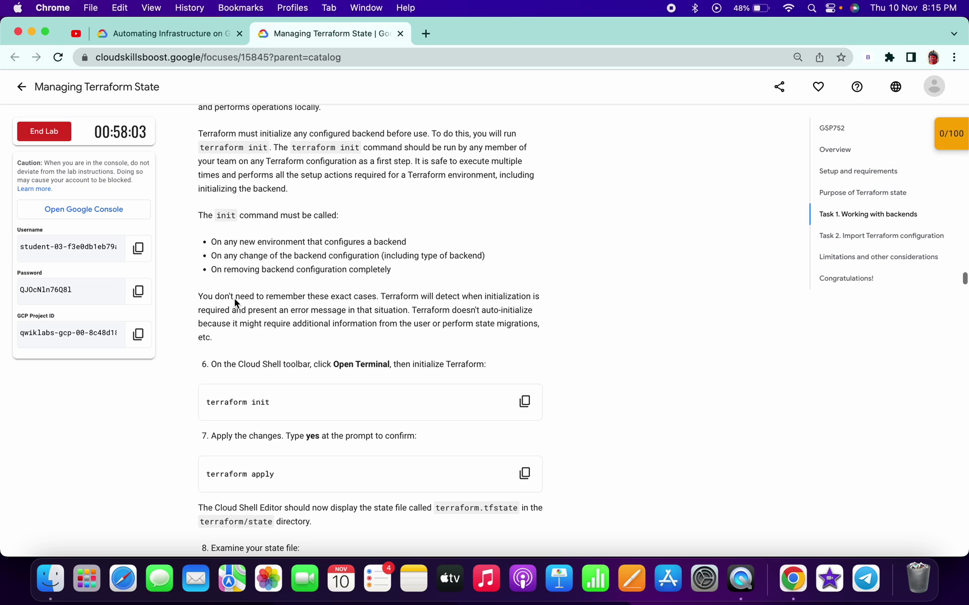
pyautogui.click(525, 403)
pyautogui.press('super+Tab')
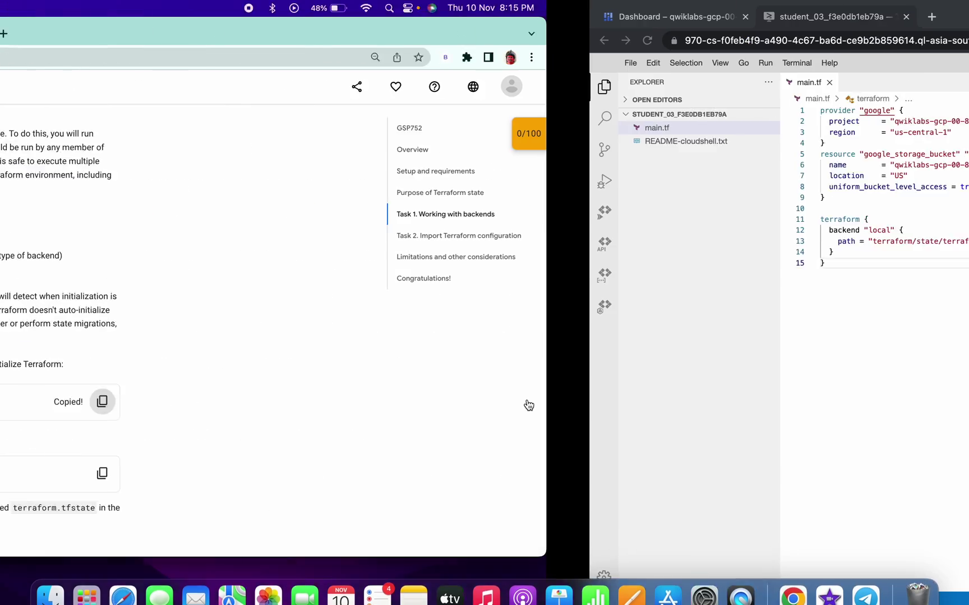
pyautogui.click(39, 59)
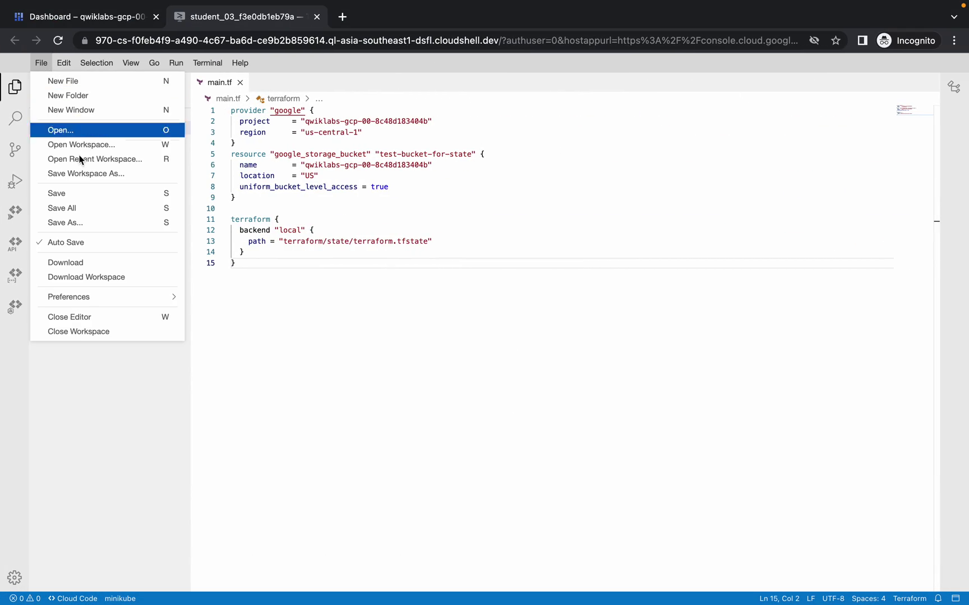
pyautogui.click(92, 209)
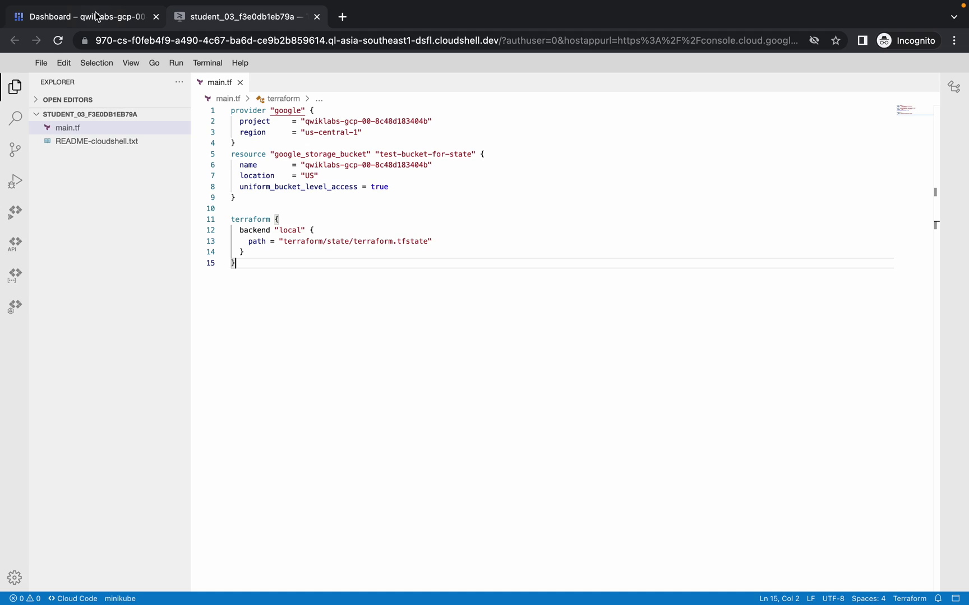
pyautogui.click(96, 17)
pyautogui.press('super+v')
pyautogui.press('Return')
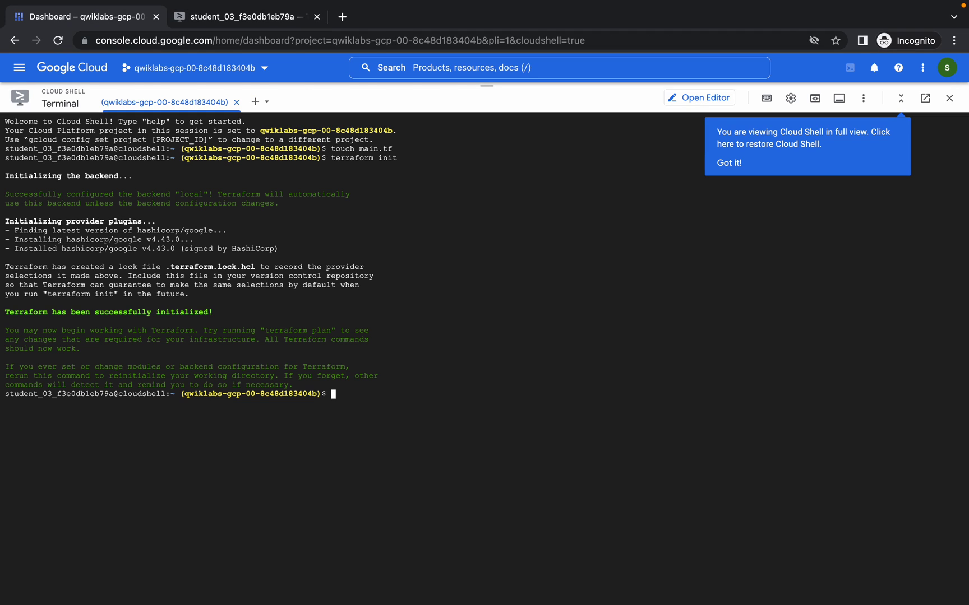
# Run terraform apply, authorizing Cloud Shell and confirming with yes to create test-bucket-for-state
pyautogui.hotkey('ctrl', 'Left')
pyautogui.scroll(-5, 563, 419)
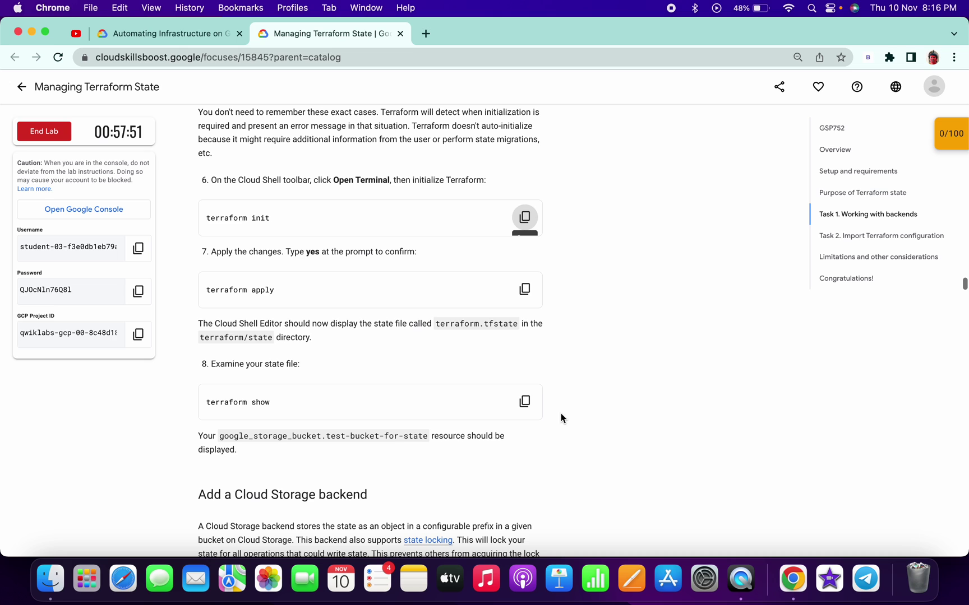
pyautogui.click(522, 299)
pyautogui.hotkey('ctrl', 'Right')
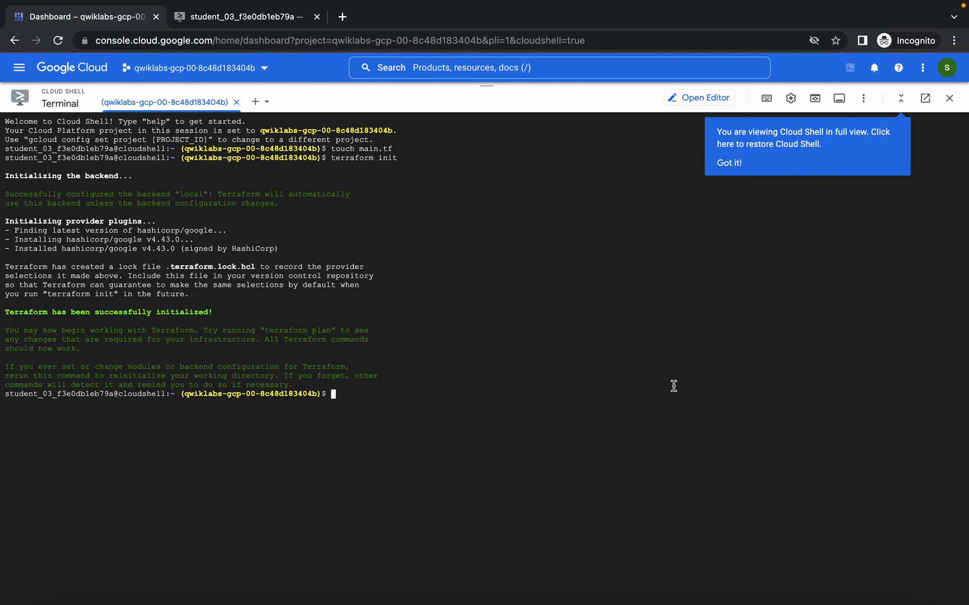
pyautogui.press('super+v')
pyautogui.press('Return')
pyautogui.press('Return')
pyautogui.write('yes')
pyautogui.press('Return')
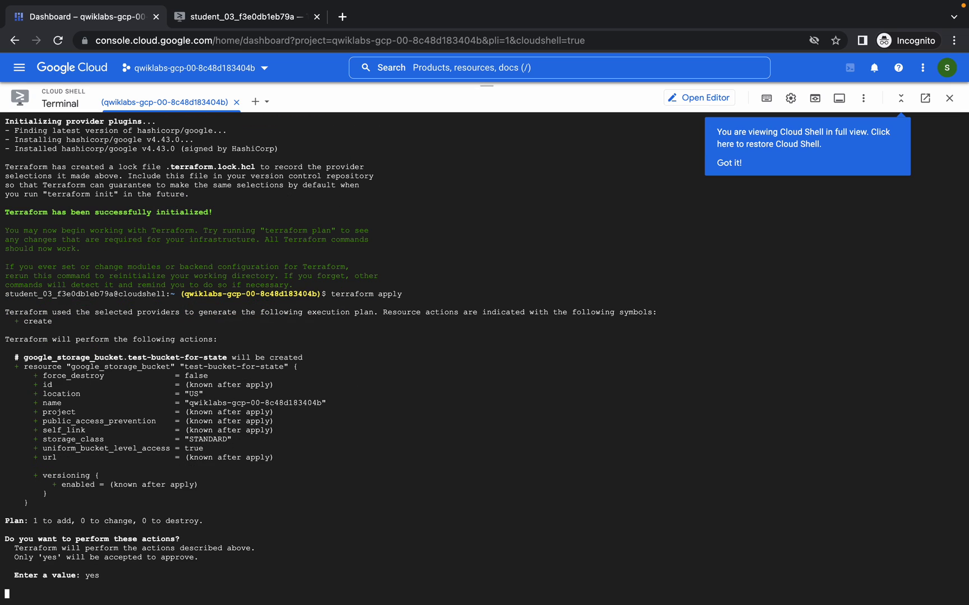
pyautogui.hotkey('ctrl', 'Left')
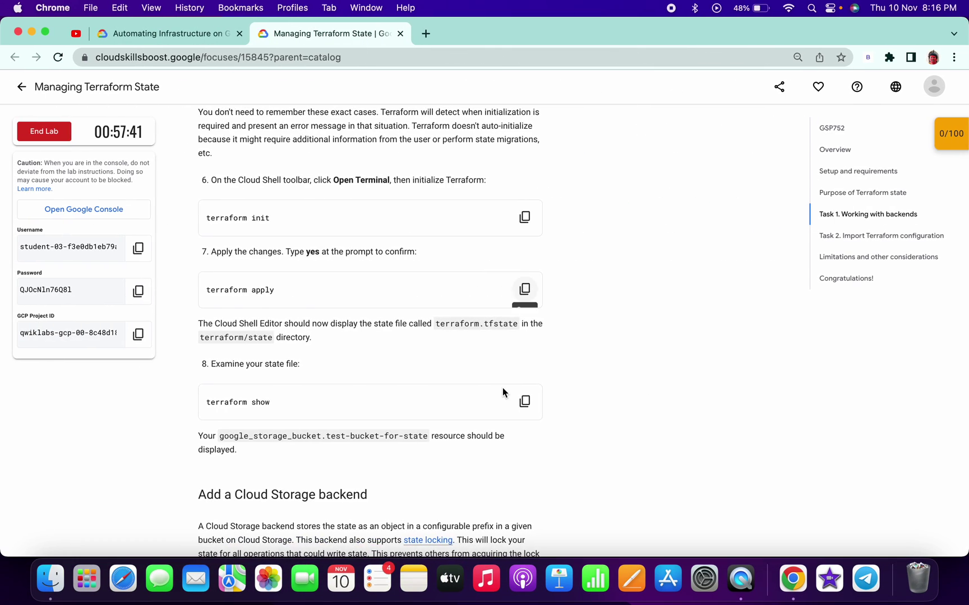
pyautogui.scroll(-5, 503, 388)
pyautogui.scroll(-5, 502, 388)
pyautogui.scroll(-5, 502, 388)
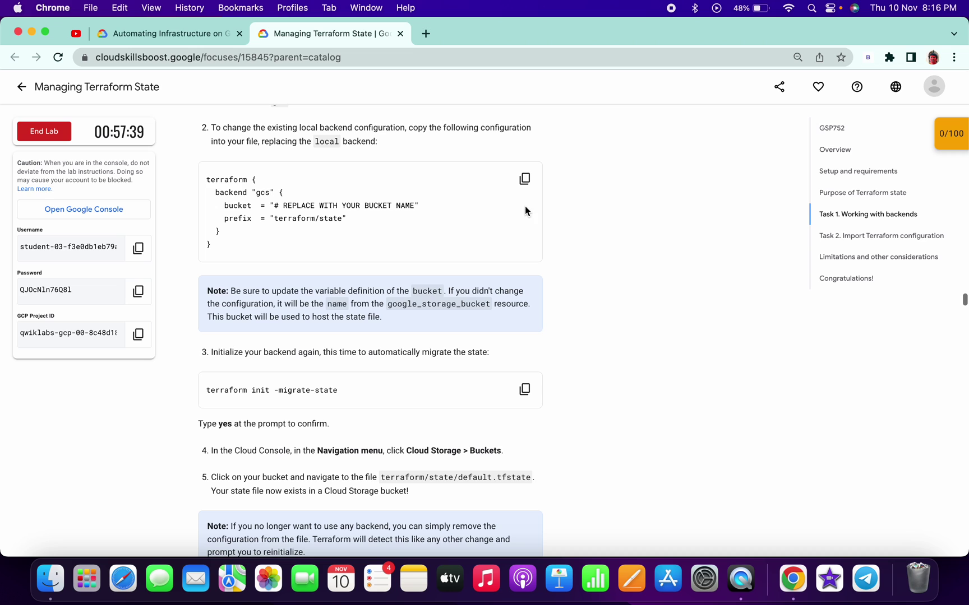
pyautogui.click(524, 182)
# Replace the local backend with a gcs backend using bucket qwiklabs-gcp-00-8c48d183404b
pyautogui.hotkey('ctrl', 'Right')
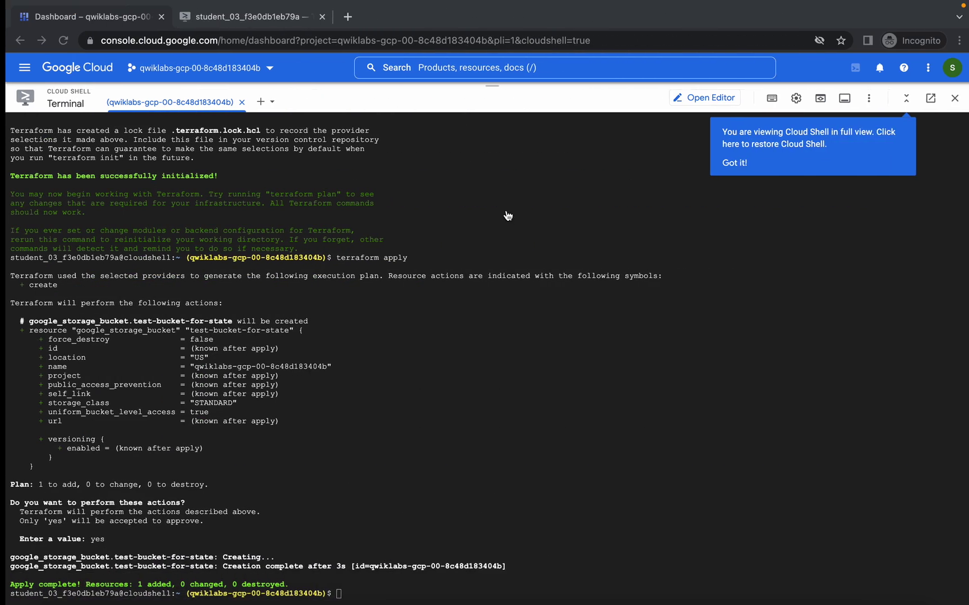
pyautogui.click(241, 24)
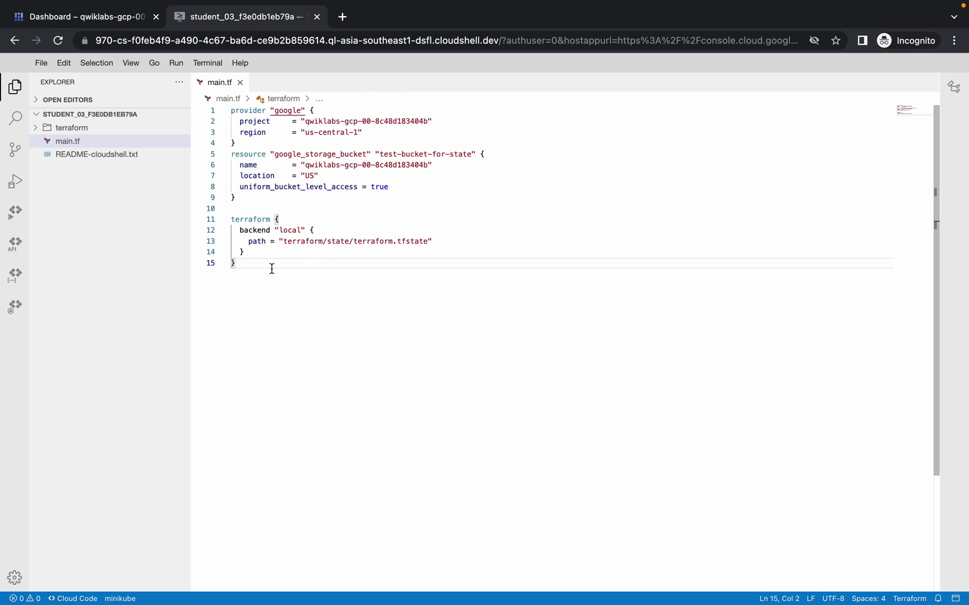
pyautogui.moveTo(247, 265); pyautogui.dragTo(231, 223)
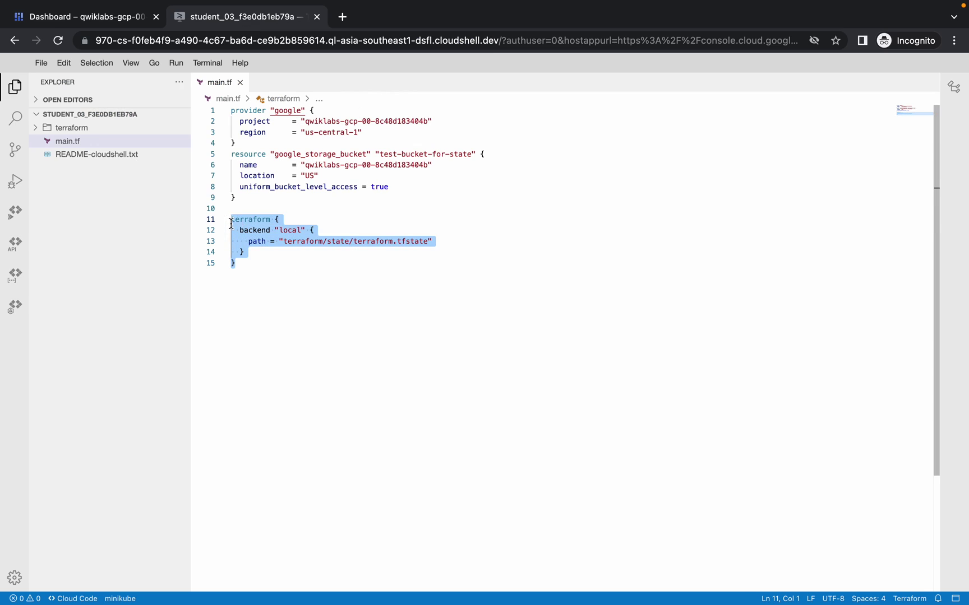
pyautogui.hotkey('ctrl', 'v')
pyautogui.press('super+Tab')
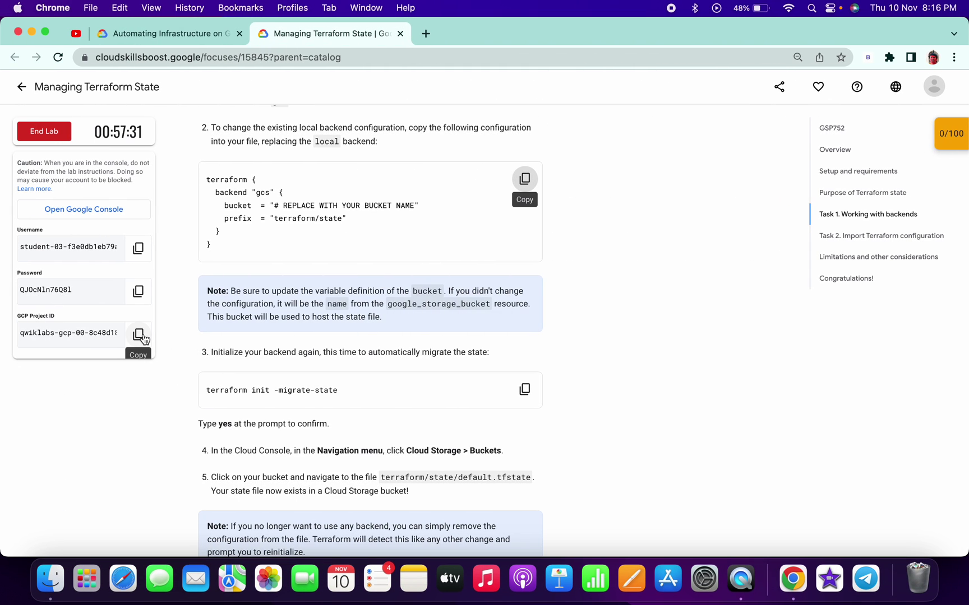
pyautogui.click(138, 334)
pyautogui.press('super+Tab')
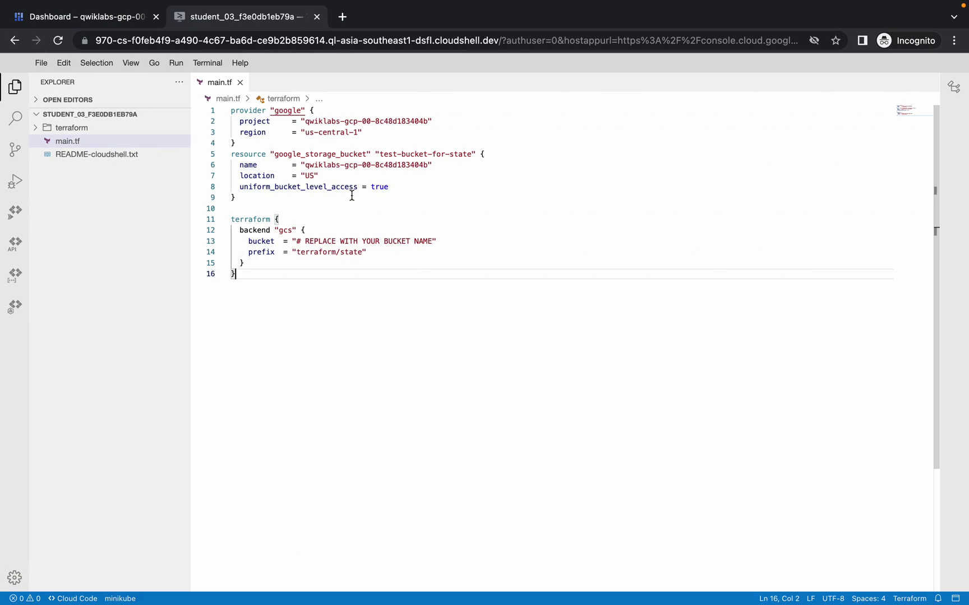
pyautogui.moveTo(297, 241); pyautogui.dragTo(431, 239)
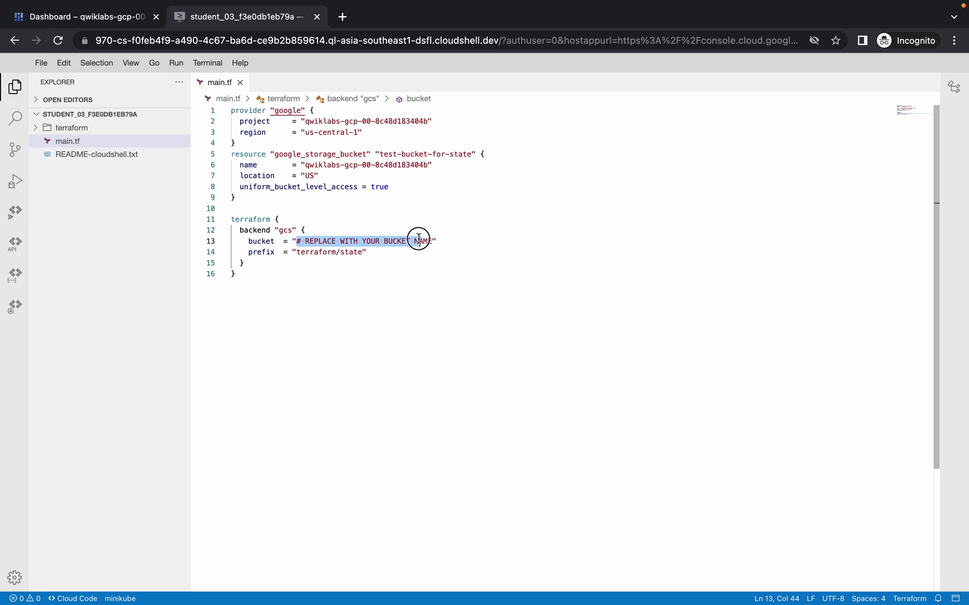
pyautogui.press('super+v')
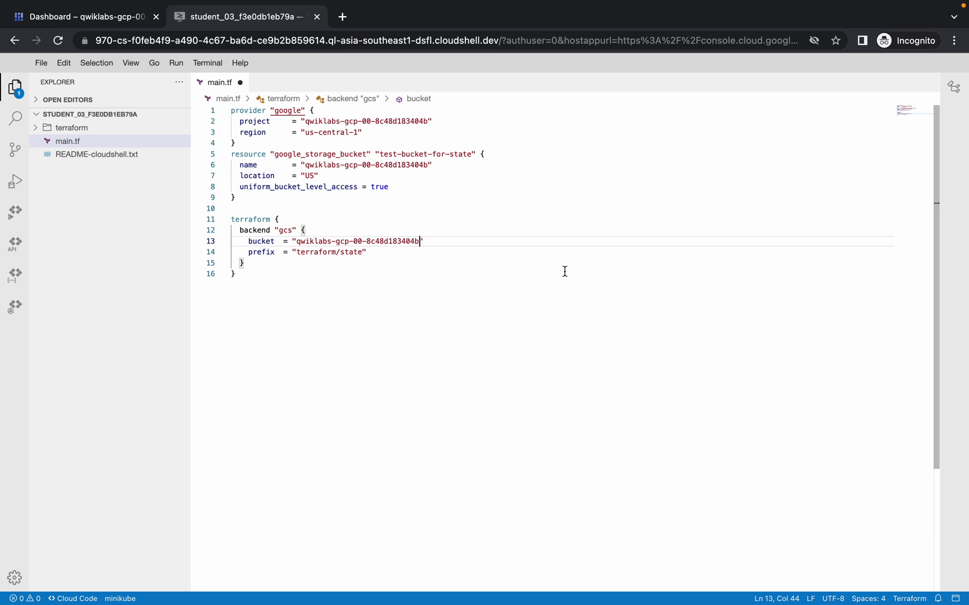
# Save main.tf with Save All and copy the terraform init -migrate-state command
pyautogui.click(42, 65)
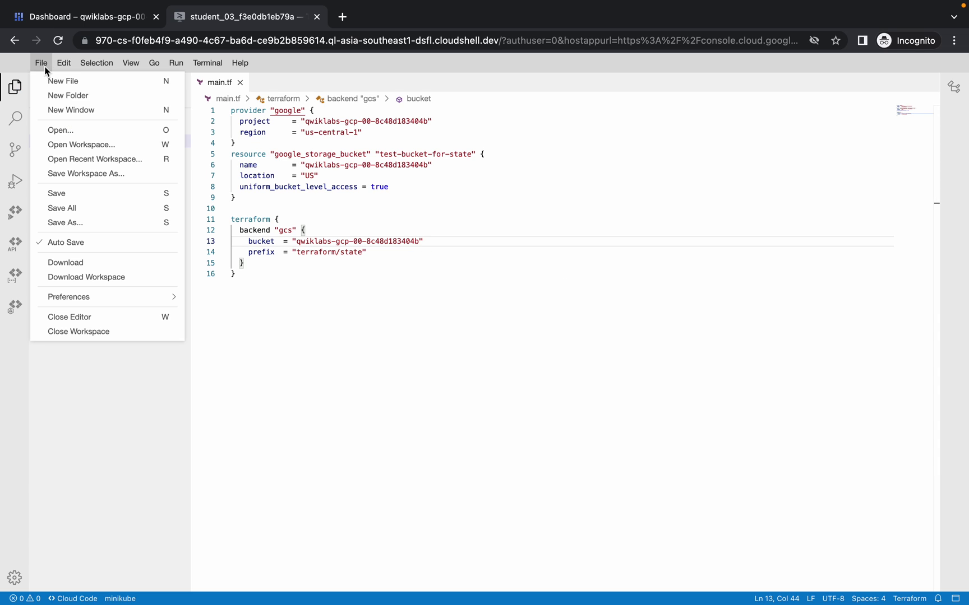
pyautogui.click(84, 208)
pyautogui.hotkey('ctrl', 'Left')
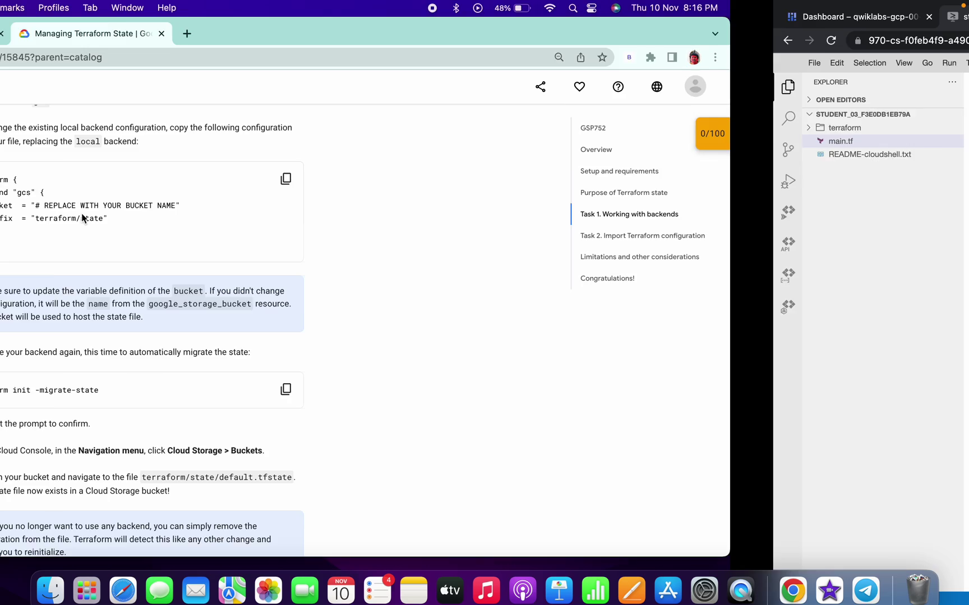
pyautogui.scroll(-2, 544, 276)
pyautogui.click(525, 316)
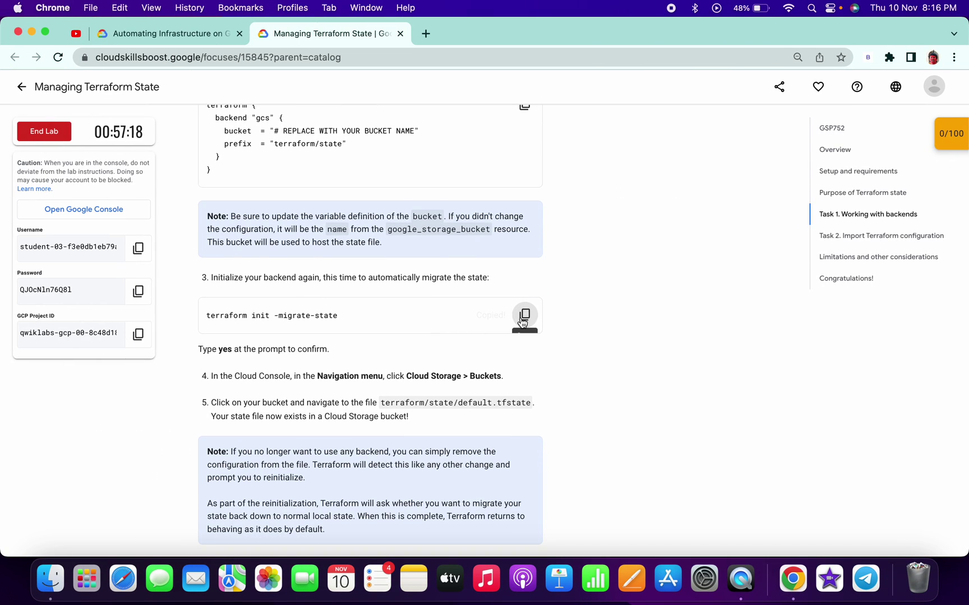
pyautogui.hotkey('ctrl', 'Right')
# Run terraform init -migrate-state and answer yes to copy state into the gcs bucket
pyautogui.click(95, 16)
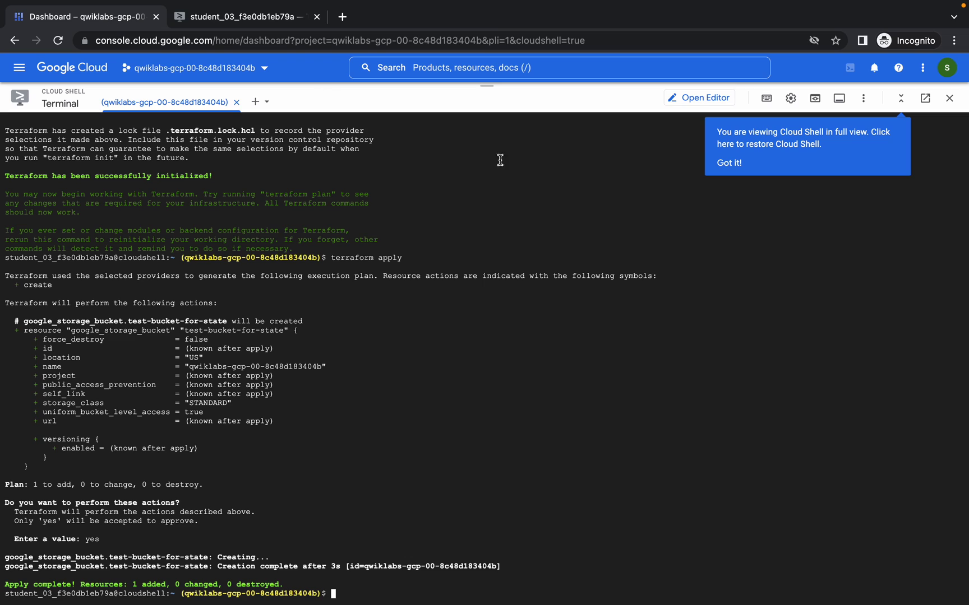
pyautogui.hotkey('ctrl', 'v')
pyautogui.press('Return')
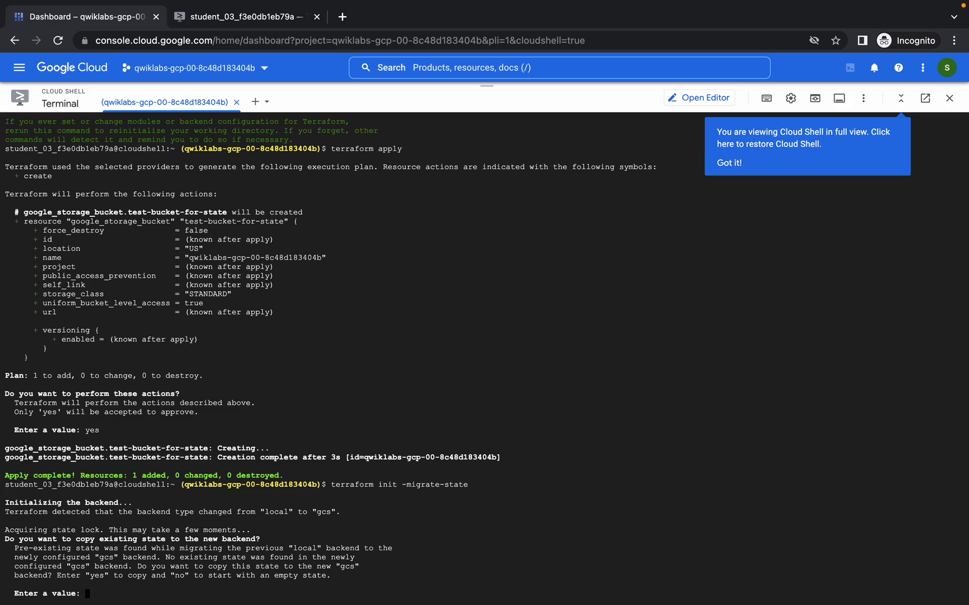
pyautogui.write('yes')
pyautogui.press('Return')
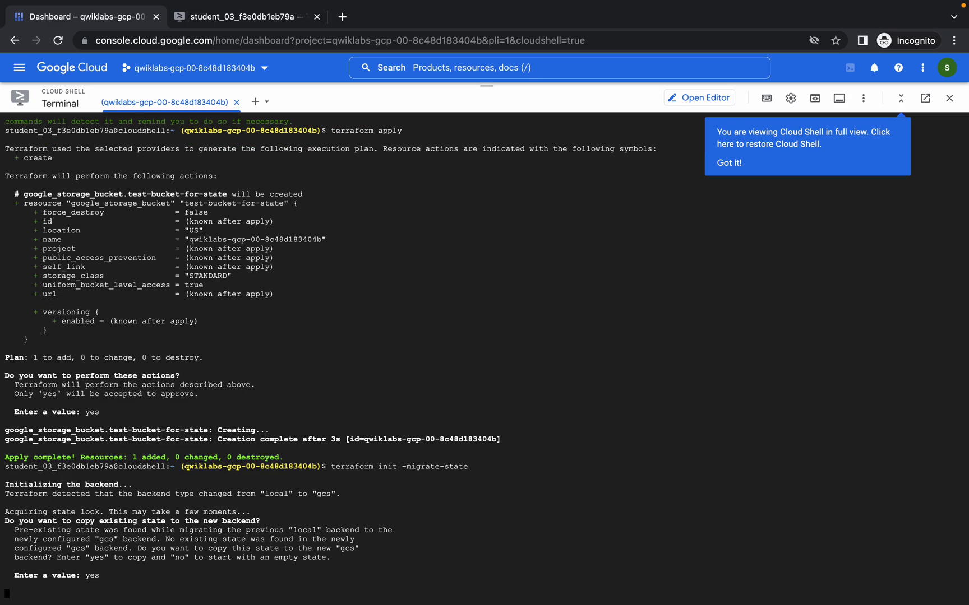
pyautogui.hotkey('ctrl', 'Left')
pyautogui.scroll(-5, 583, 350)
pyautogui.scroll(-2, 583, 349)
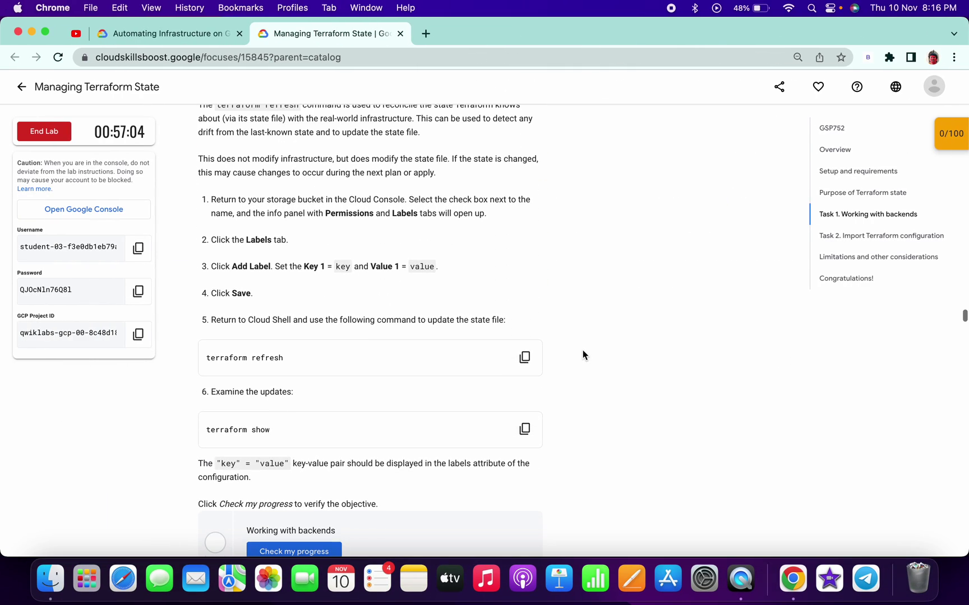
pyautogui.hotkey('ctrl', 'Right')
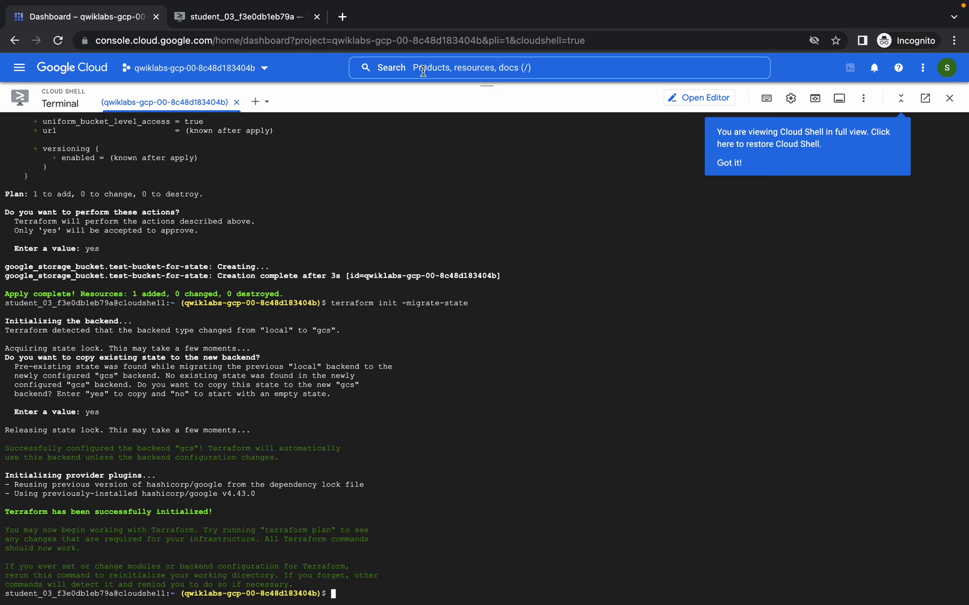
pyautogui.click(422, 71)
pyautogui.write('bi')
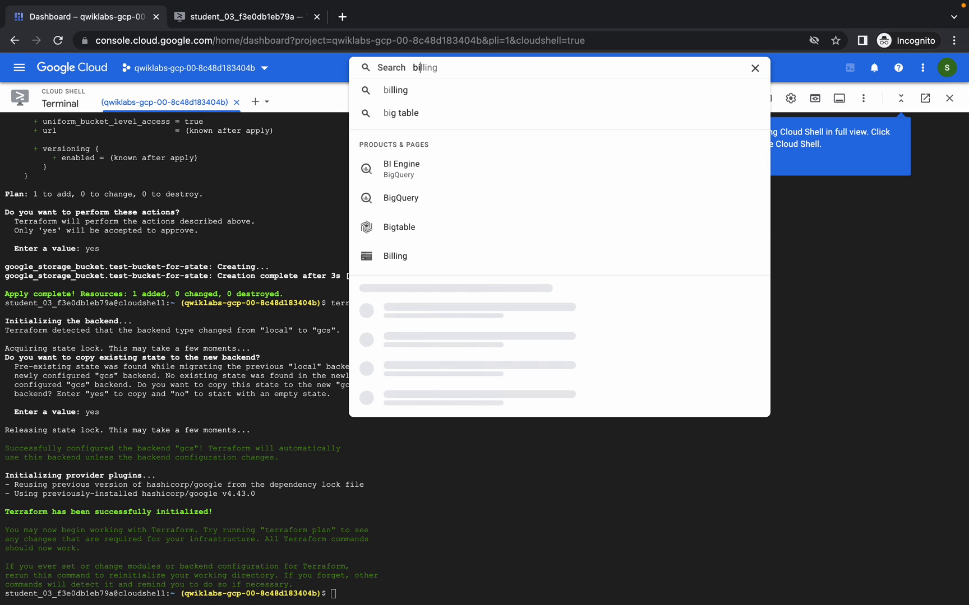
# Open the Buckets page from search and choose Edit labels for qwiklabs-gcp-00-8c48d183404b
pyautogui.press('BackSpace')
pyautogui.write('uck')
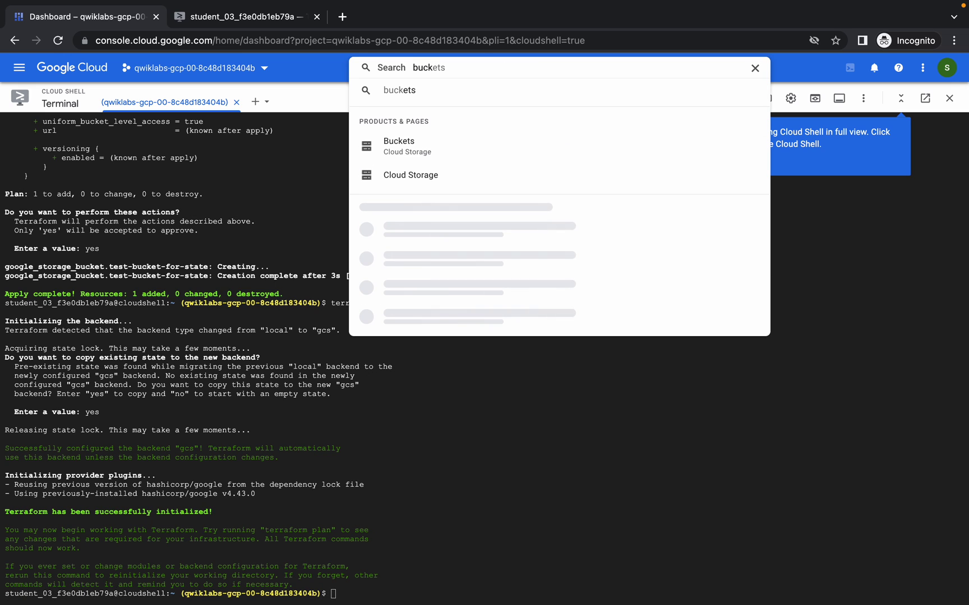
pyautogui.middleClick(389, 148)
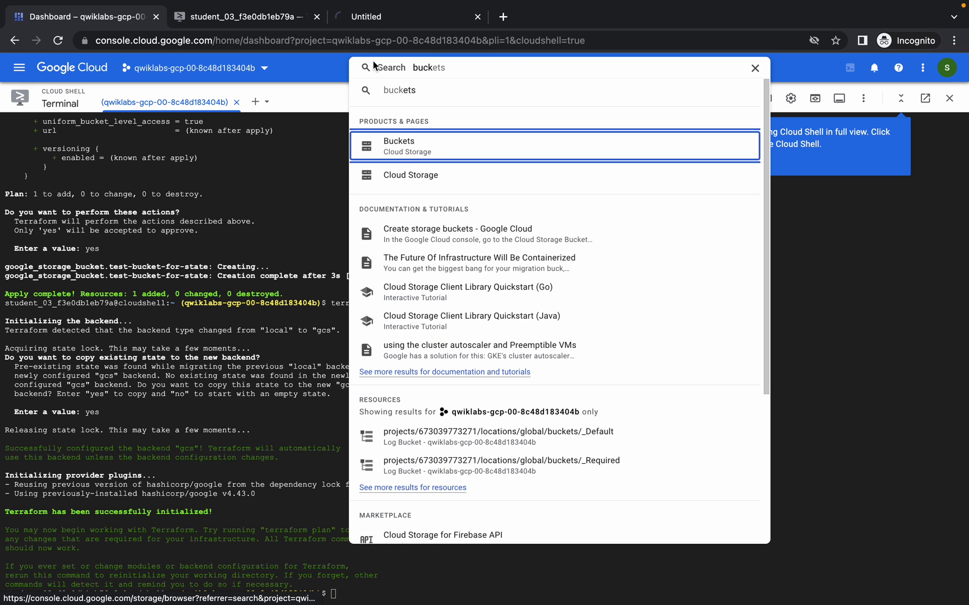
pyautogui.click(385, 20)
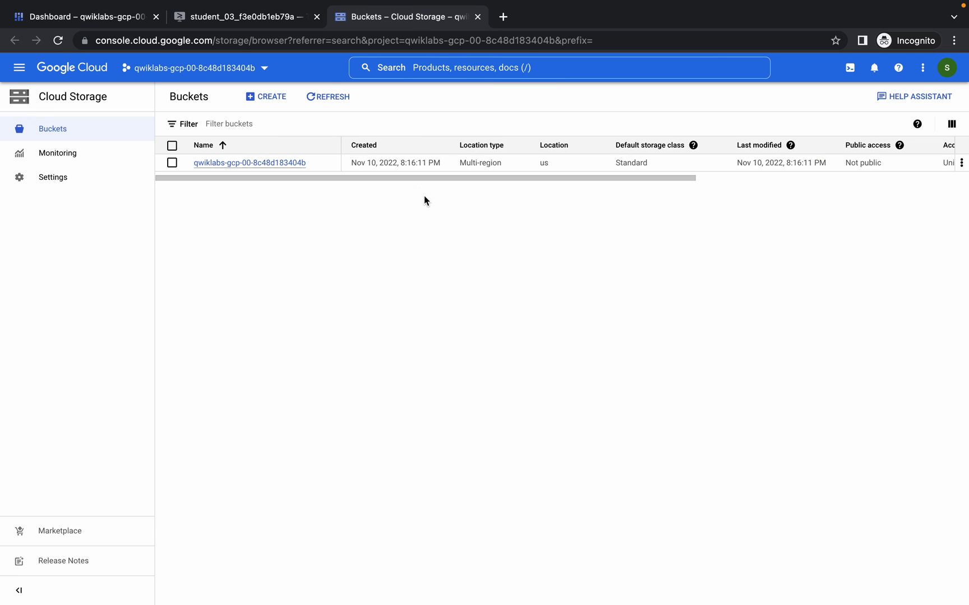
pyautogui.hotkey('ctrl', 'Left')
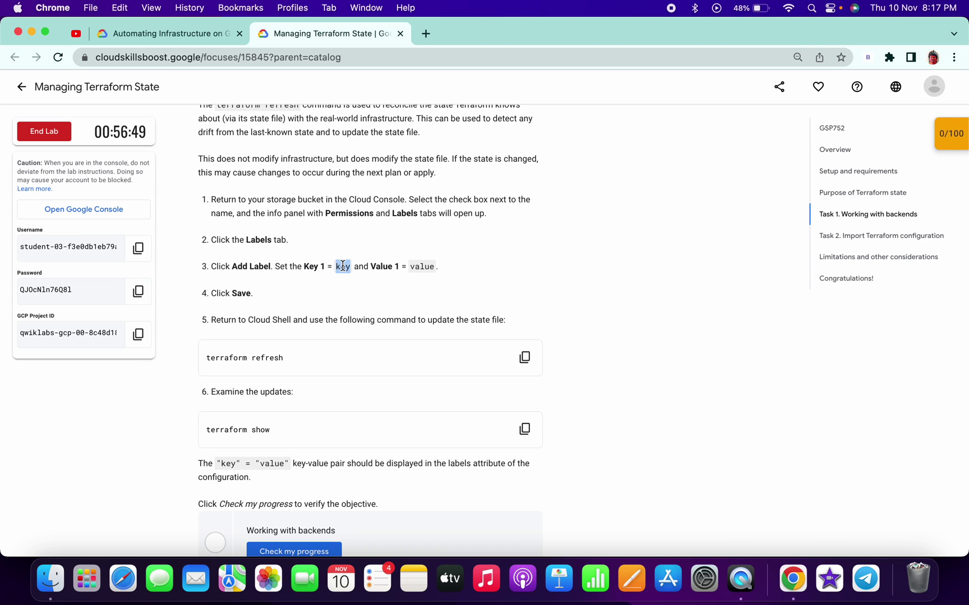
pyautogui.hotkey('ctrl', 'Right')
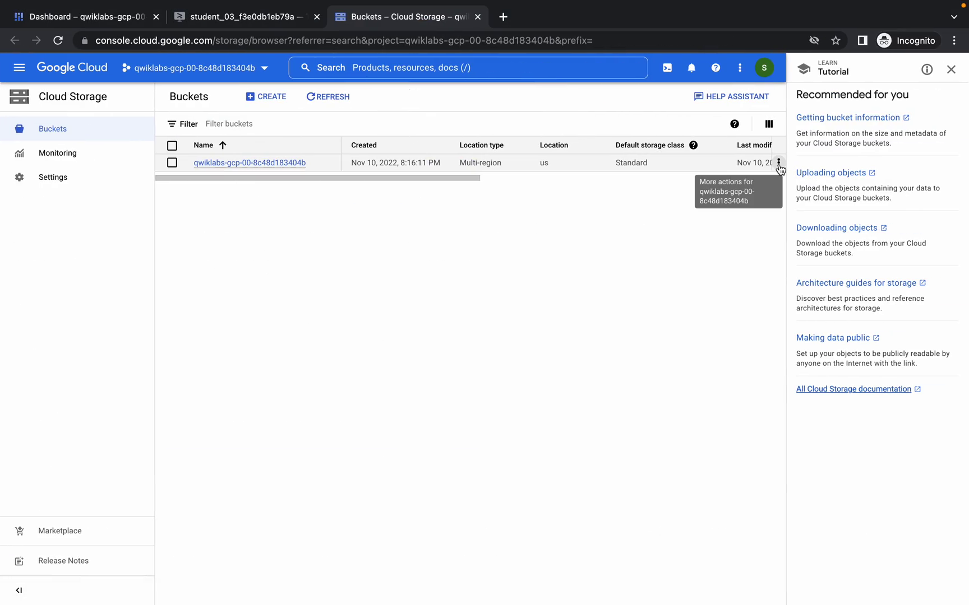
pyautogui.click(778, 164)
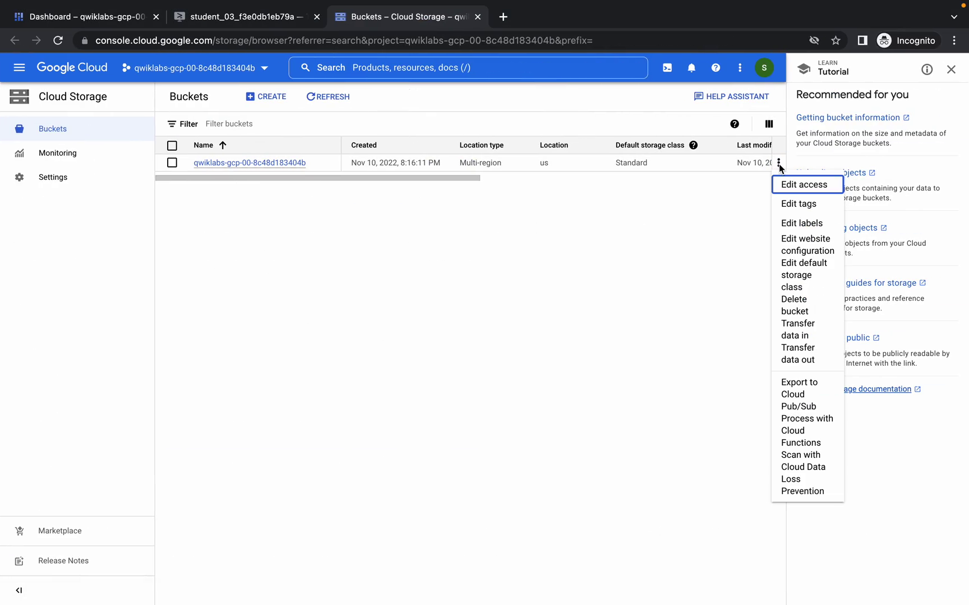
pyautogui.click(792, 224)
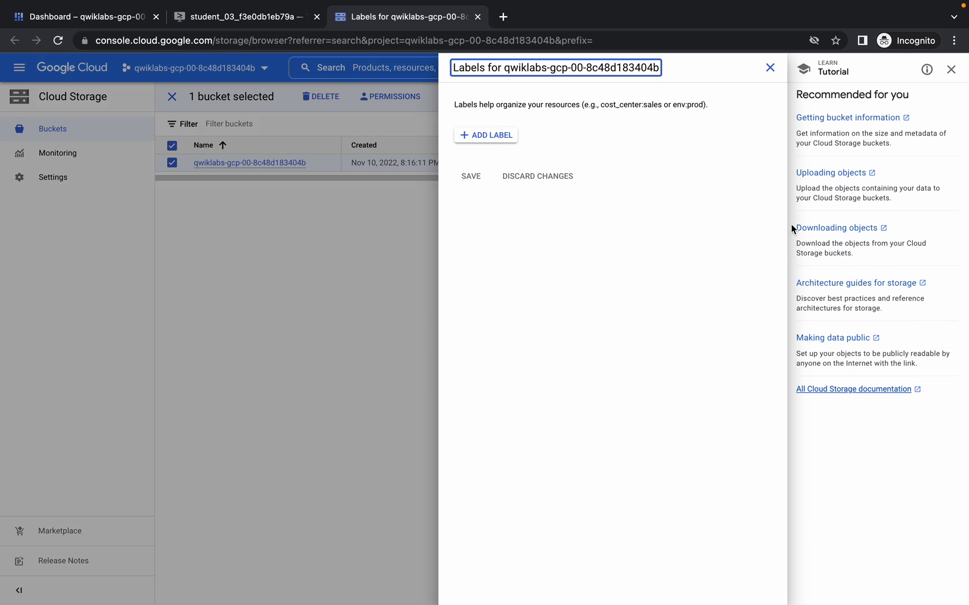
# Add and save the label key=value on the bucket
pyautogui.click(490, 139)
pyautogui.hotkey('ctrl', 'Left')
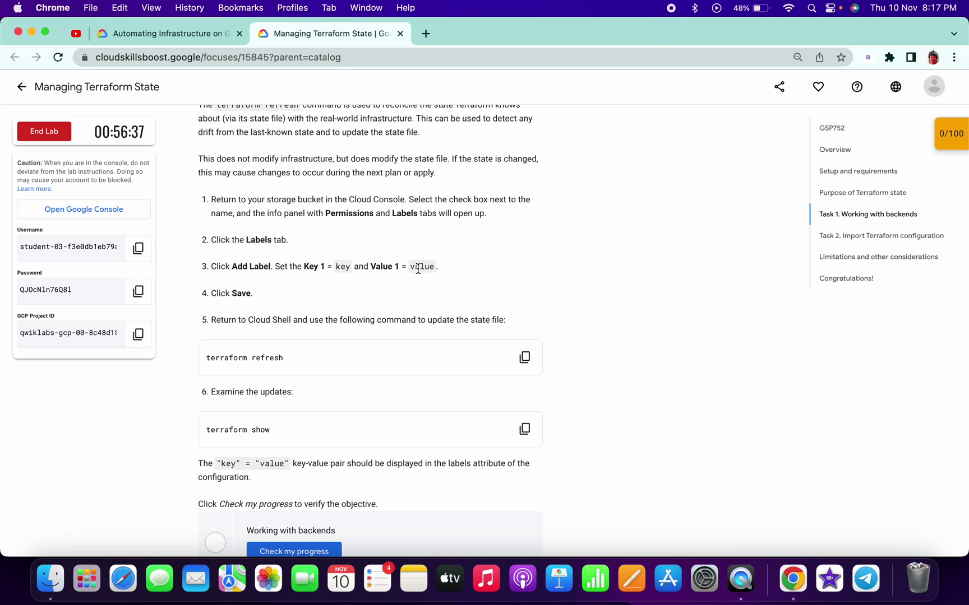
pyautogui.doubleClick(418, 268)
pyautogui.press('super+c')
pyautogui.hotkey('ctrl', 'Right')
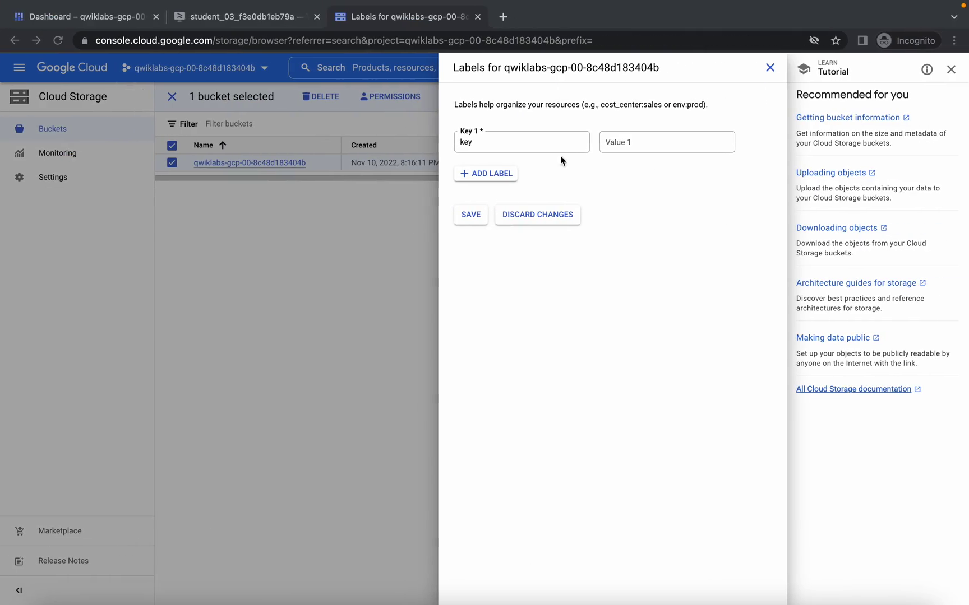
pyautogui.click(635, 146)
pyautogui.press('super+v')
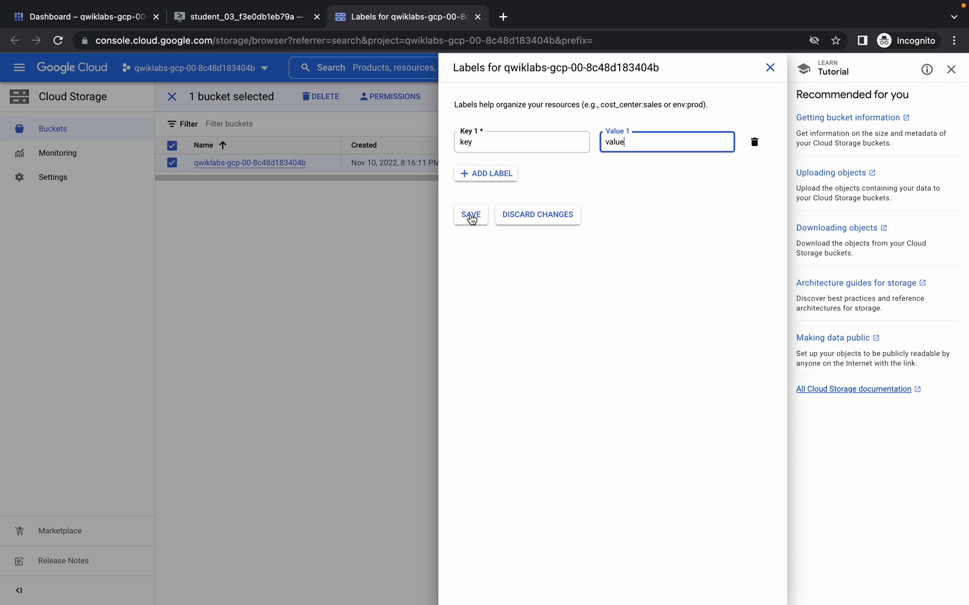
pyautogui.click(471, 217)
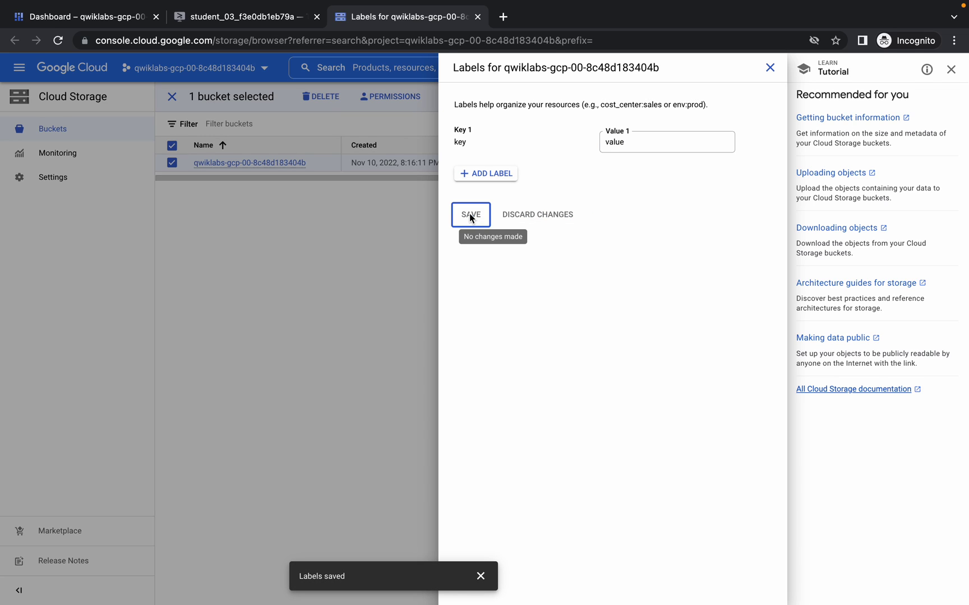
# Copy the terraform refresh command and return to the Cloud Shell tab
pyautogui.hotkey('ctrl', 'Left')
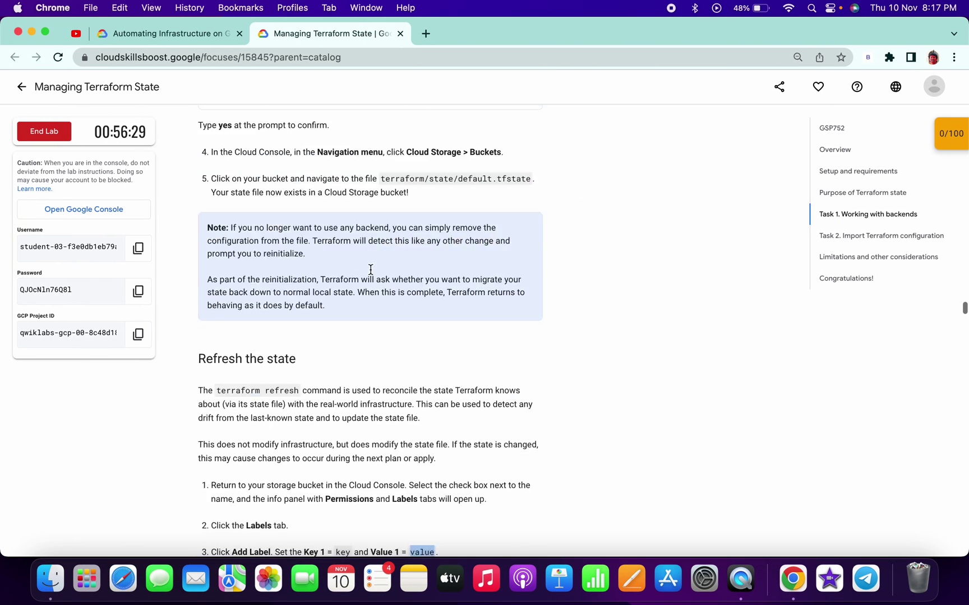
pyautogui.scroll(2, 370, 270)
pyautogui.scroll(-3, 370, 269)
pyautogui.scroll(-5, 370, 269)
pyautogui.scroll(2, 371, 275)
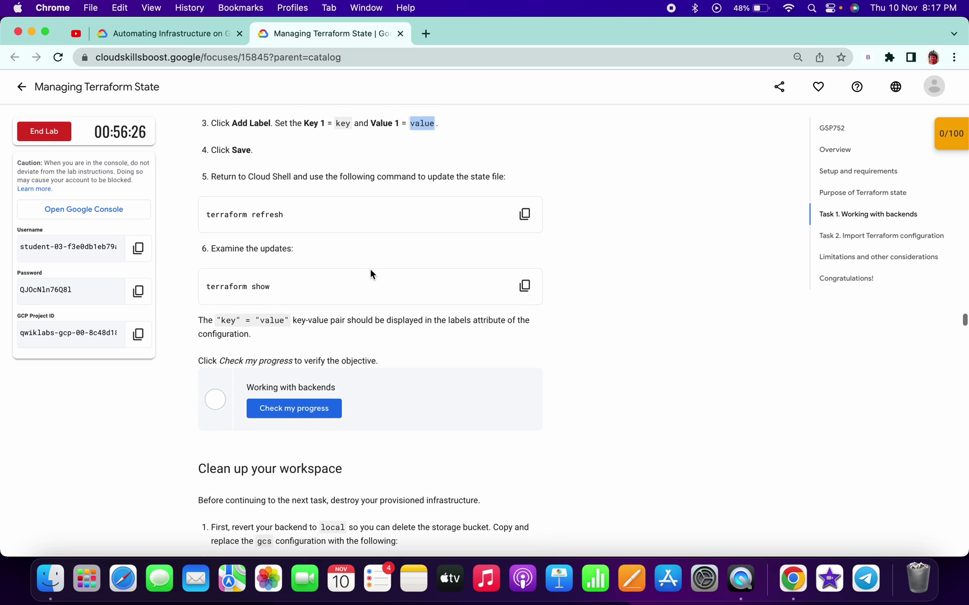
pyautogui.click(525, 215)
pyautogui.hotkey('ctrl', 'Right')
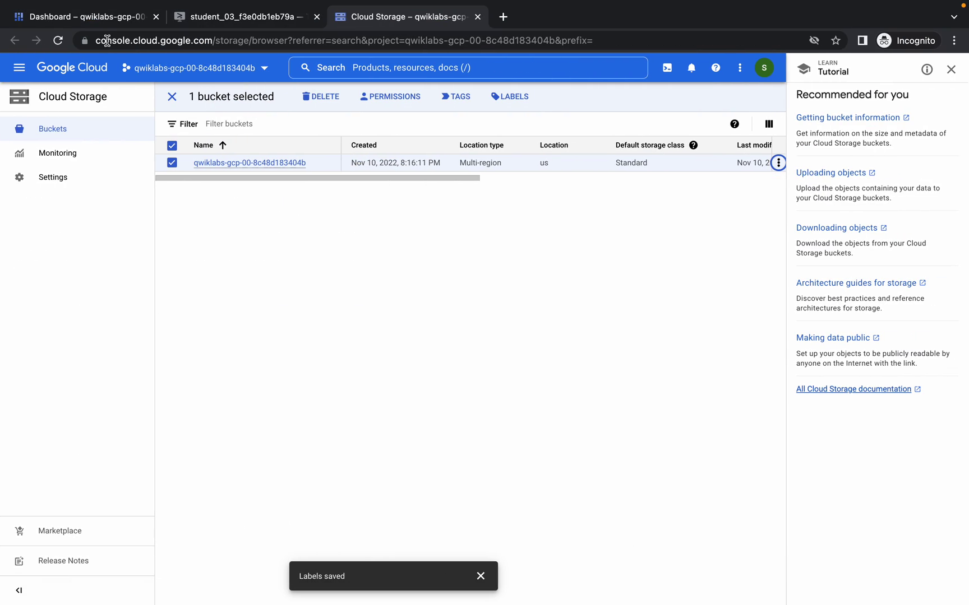
pyautogui.click(94, 25)
# Run terraform refresh in Cloud Shell and check its output against the lab instructions
pyautogui.click(888, 437)
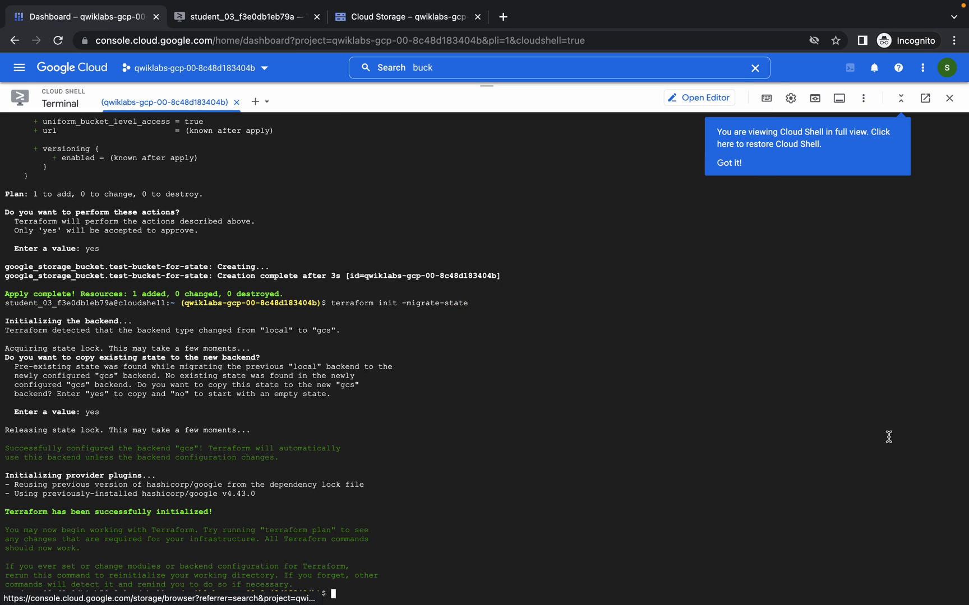
pyautogui.hotkey('ctrl', 'v')
pyautogui.press('Return')
pyautogui.hotkey('ctrl', 'Left')
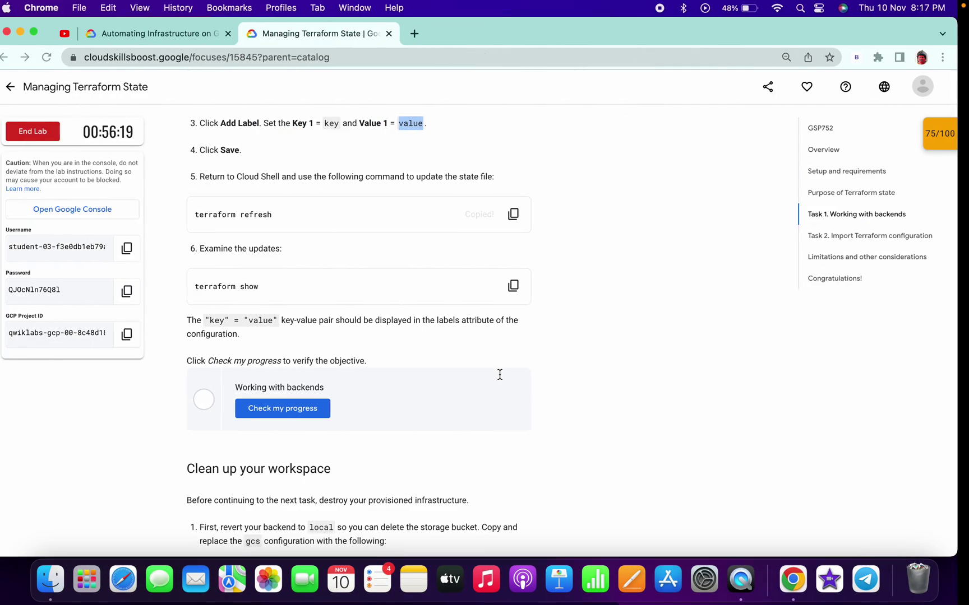
pyautogui.hotkey('ctrl', 'Right')
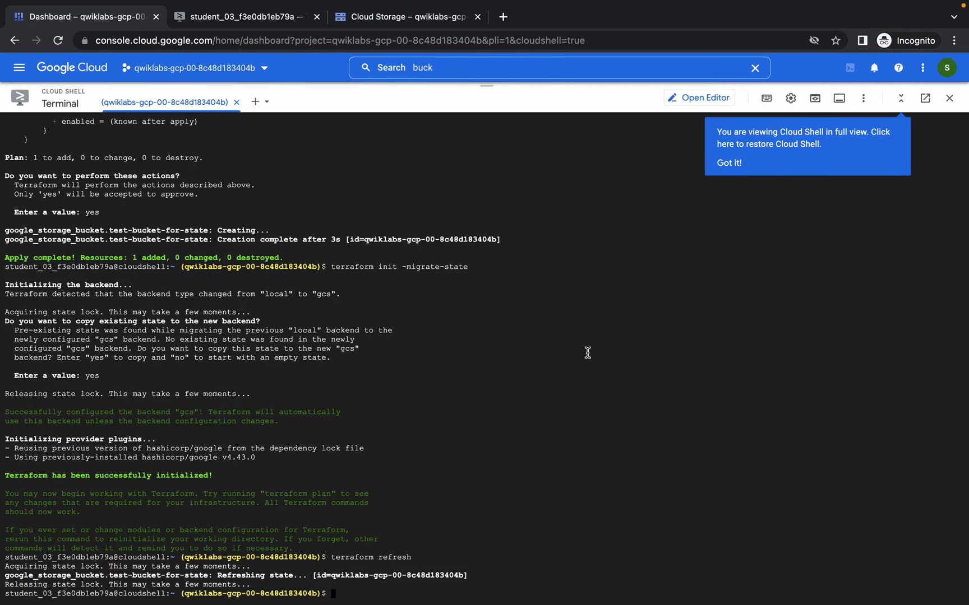
pyautogui.hotkey('ctrl', 'Left')
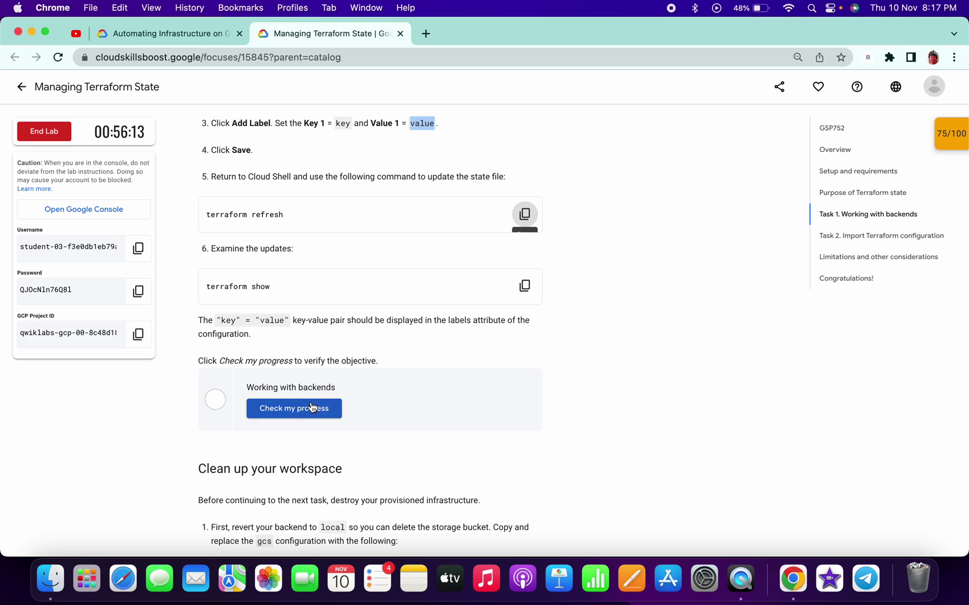
# Run Check my progress twice to reach 100/100, then jump to Congratulations!
pyautogui.click(311, 408)
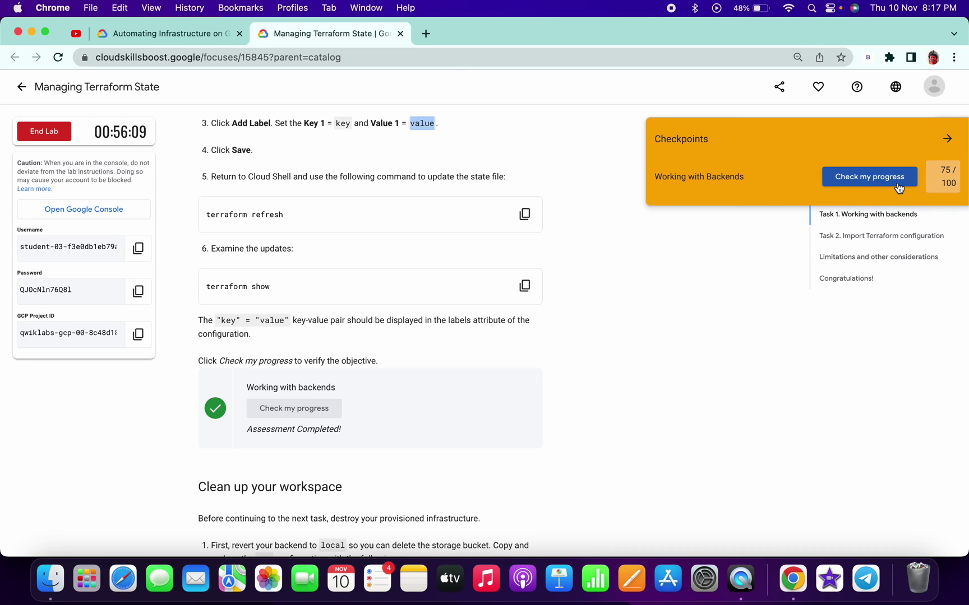
pyautogui.click(946, 138)
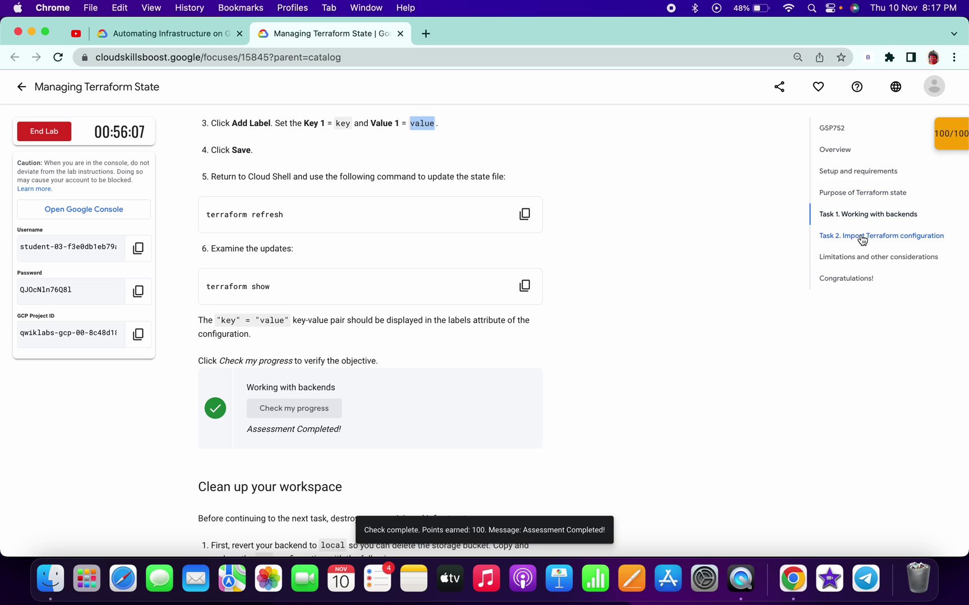
pyautogui.scroll(-3, 833, 249)
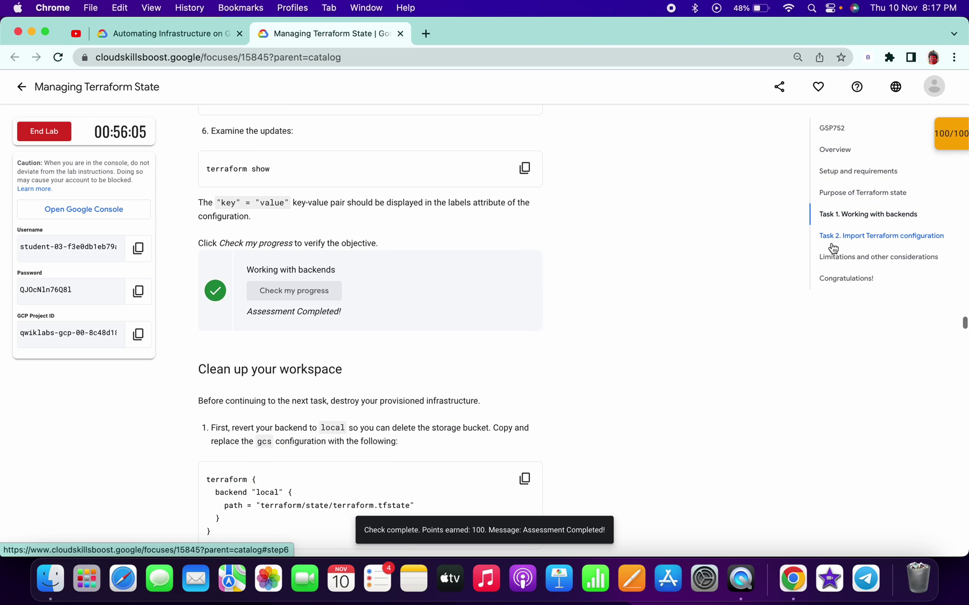
pyautogui.scroll(-5, 329, 295)
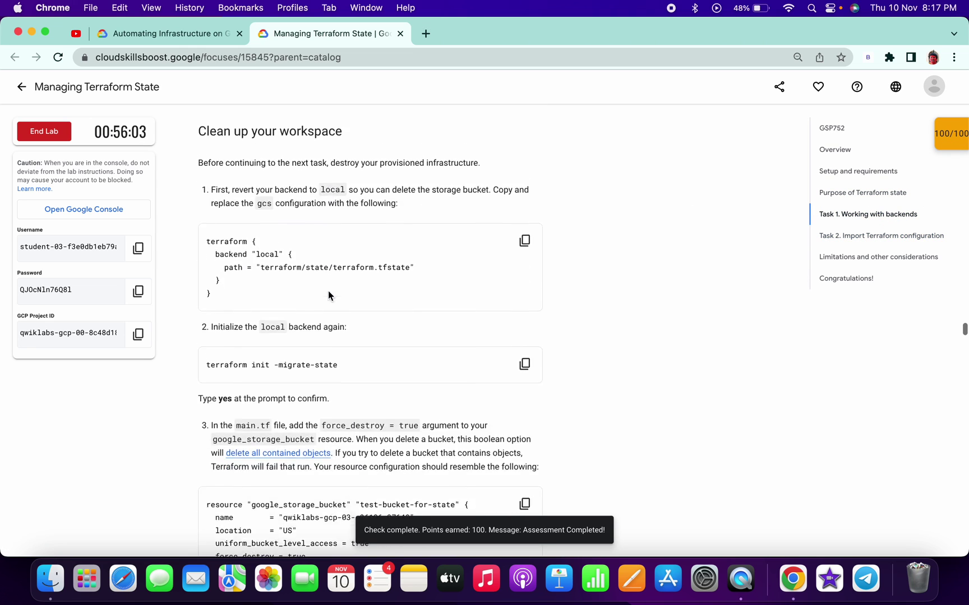
pyautogui.scroll(-3, 328, 295)
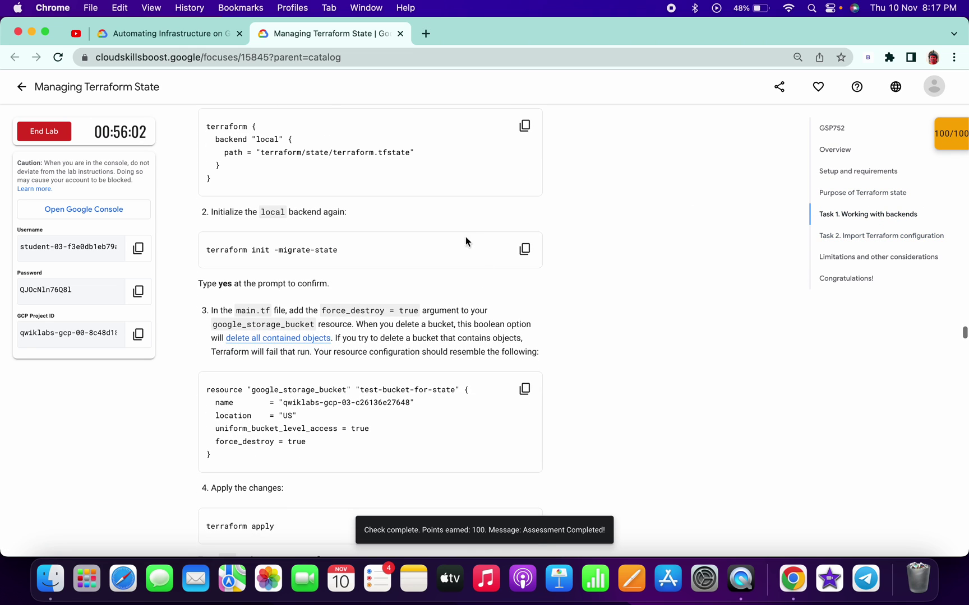
pyautogui.click(840, 287)
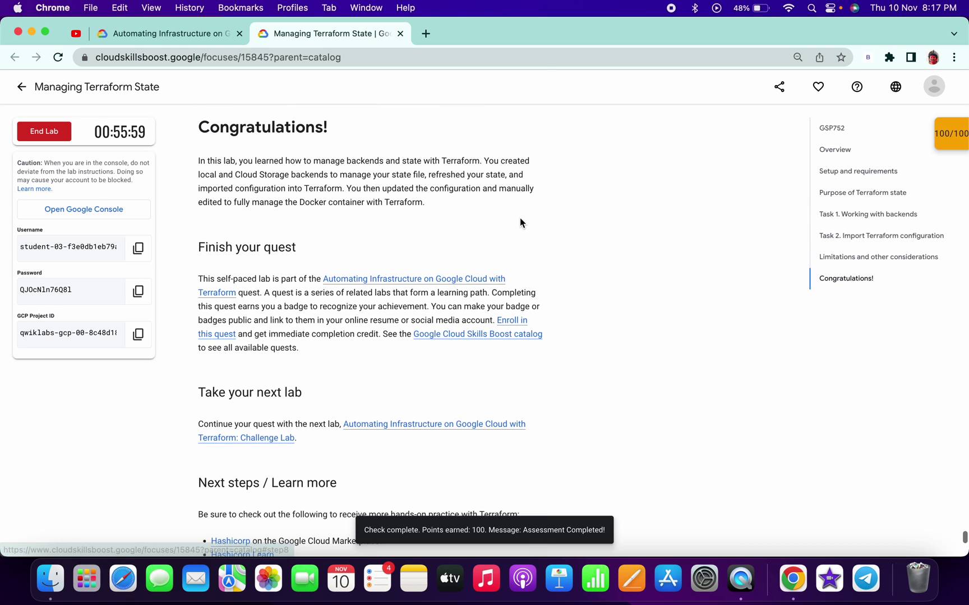
pyautogui.moveTo(195, 190); pyautogui.dragTo(365, 194)
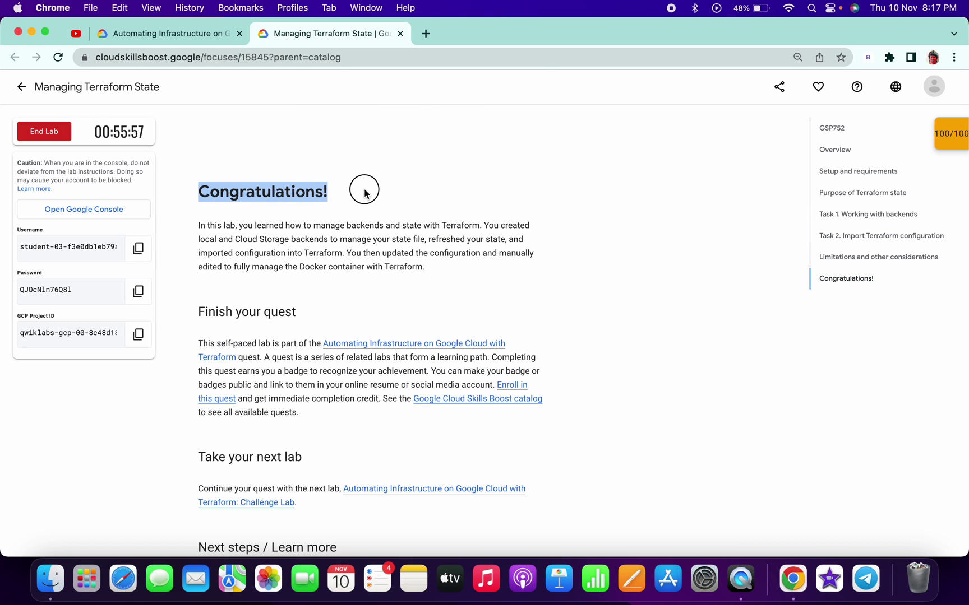